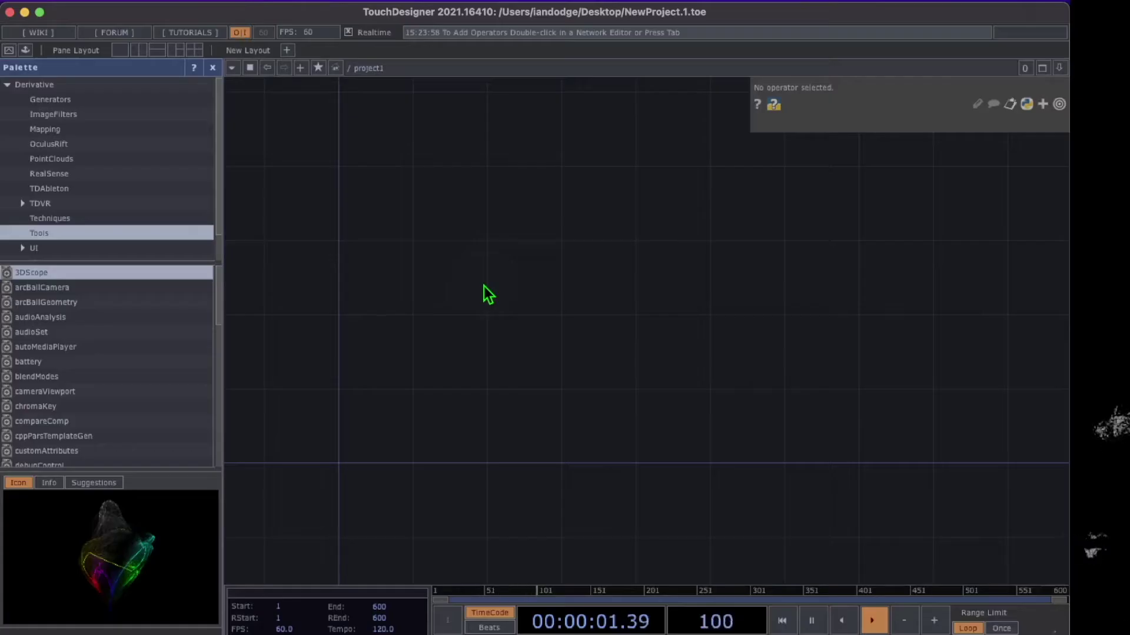
- Create sphere1, append a Noise SOP noise1 after it, and wire noise1 into a new Geometry COMP geo1
double_click(484, 286)
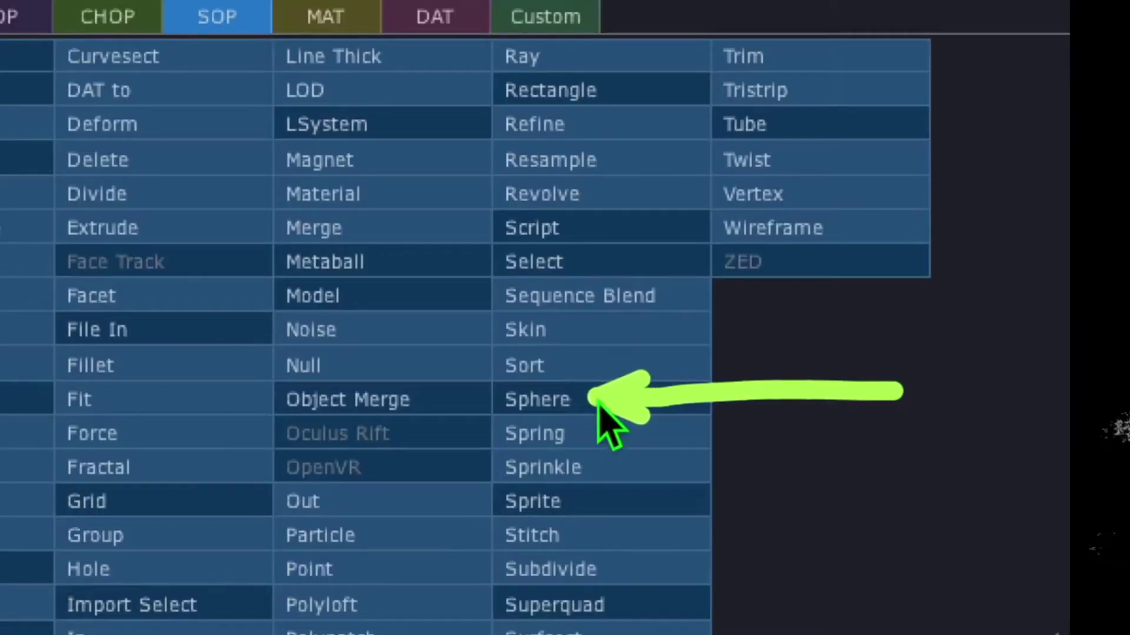
left_click(598, 401)
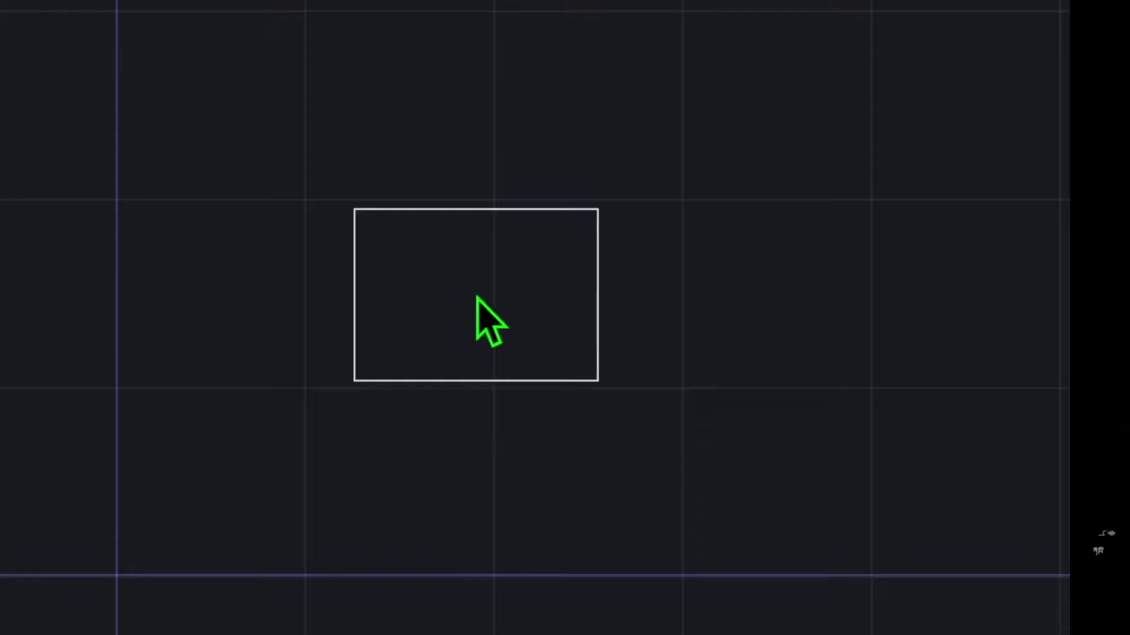
left_click(431, 296)
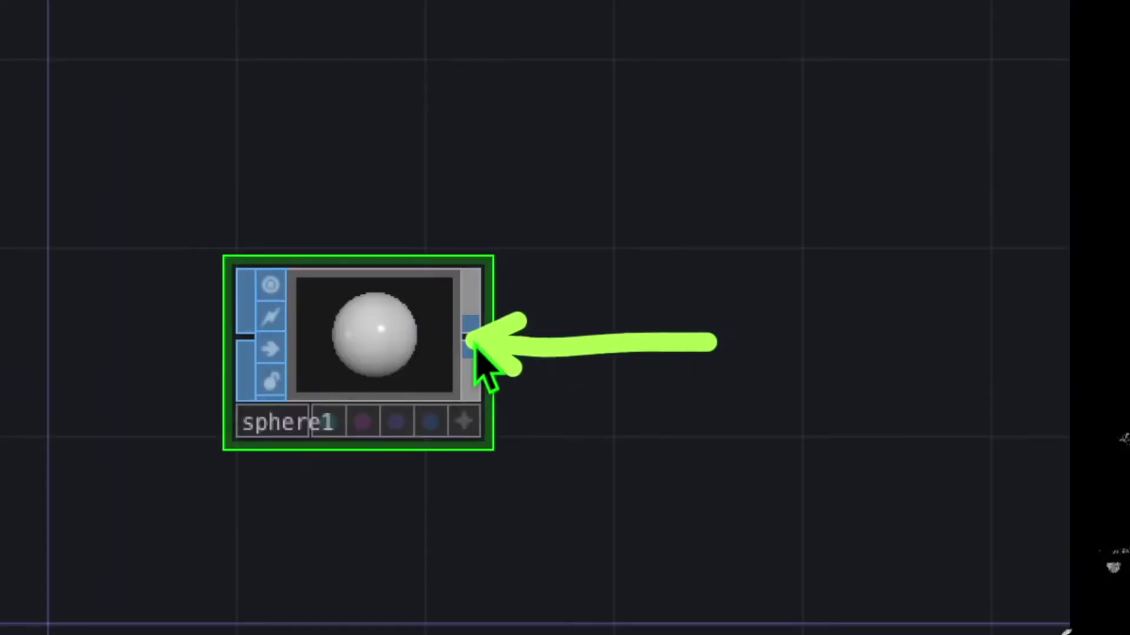
right_click(472, 343)
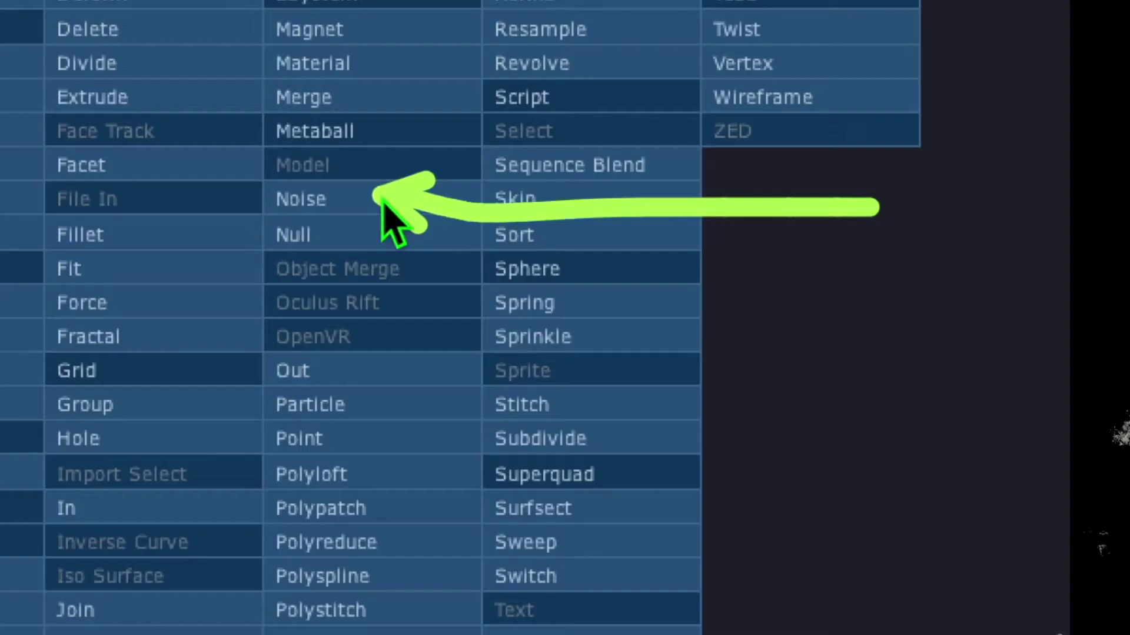
left_click(383, 202)
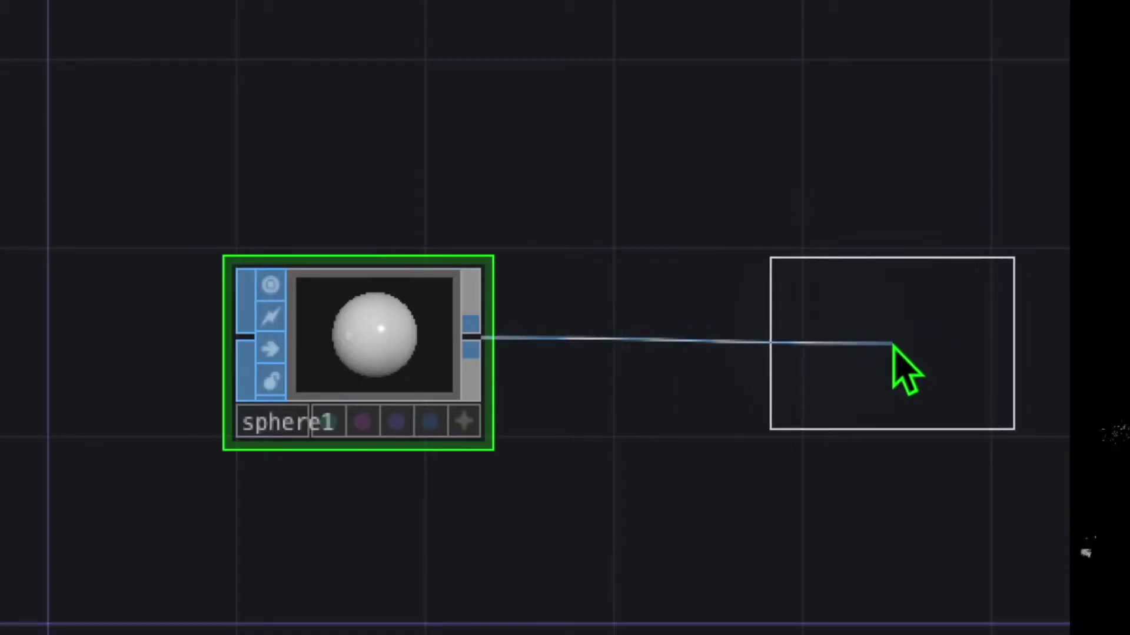
left_click(893, 345)
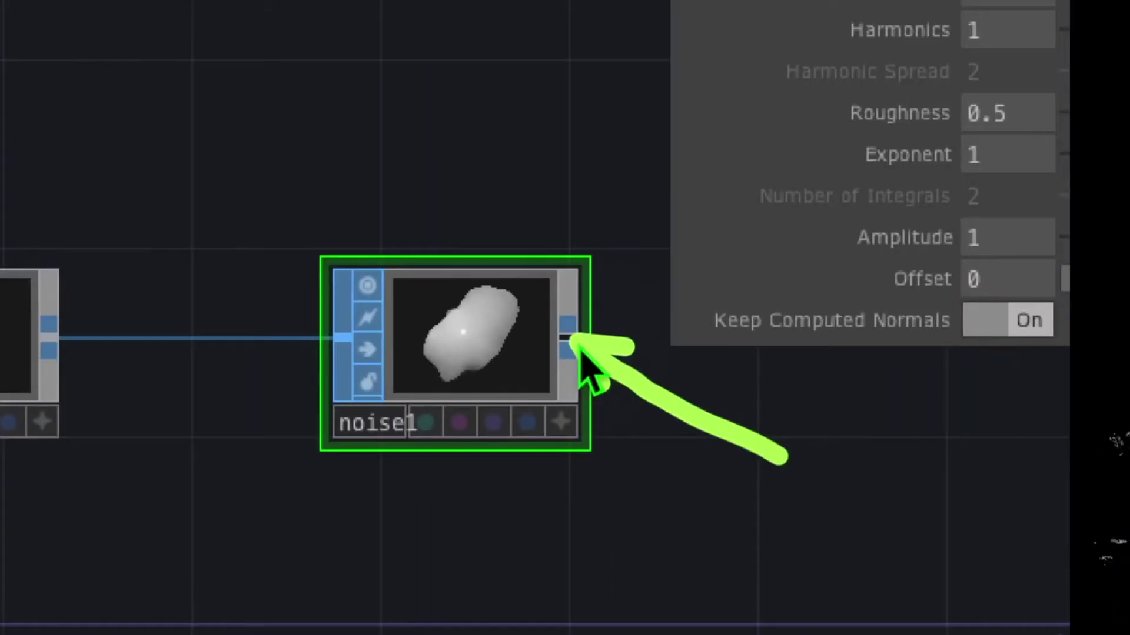
right_click(579, 350)
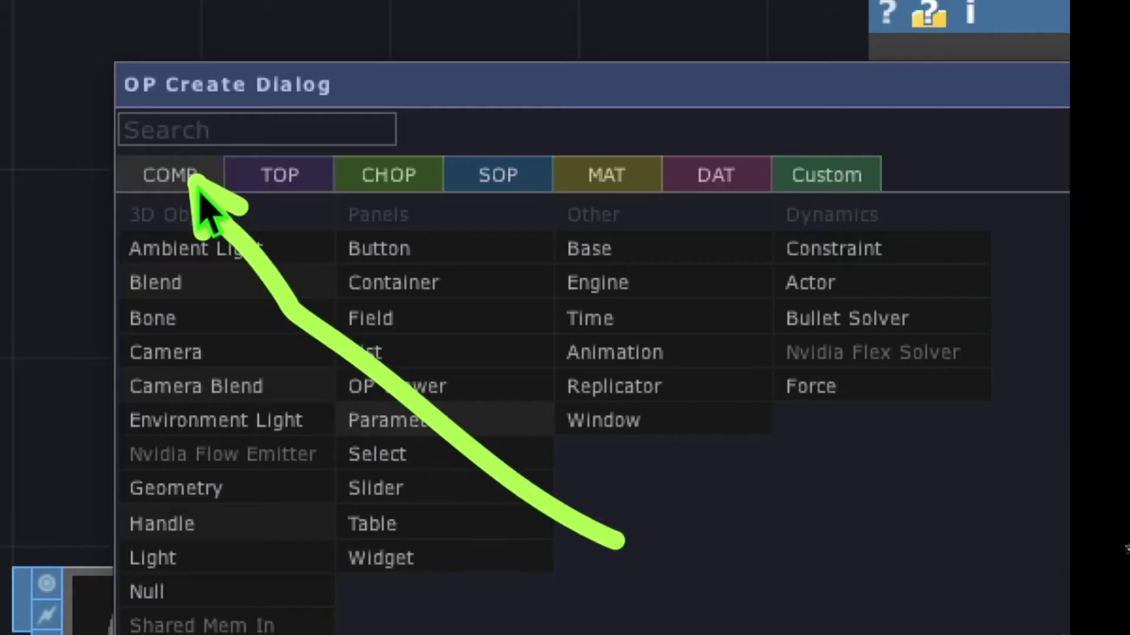
left_click(261, 498)
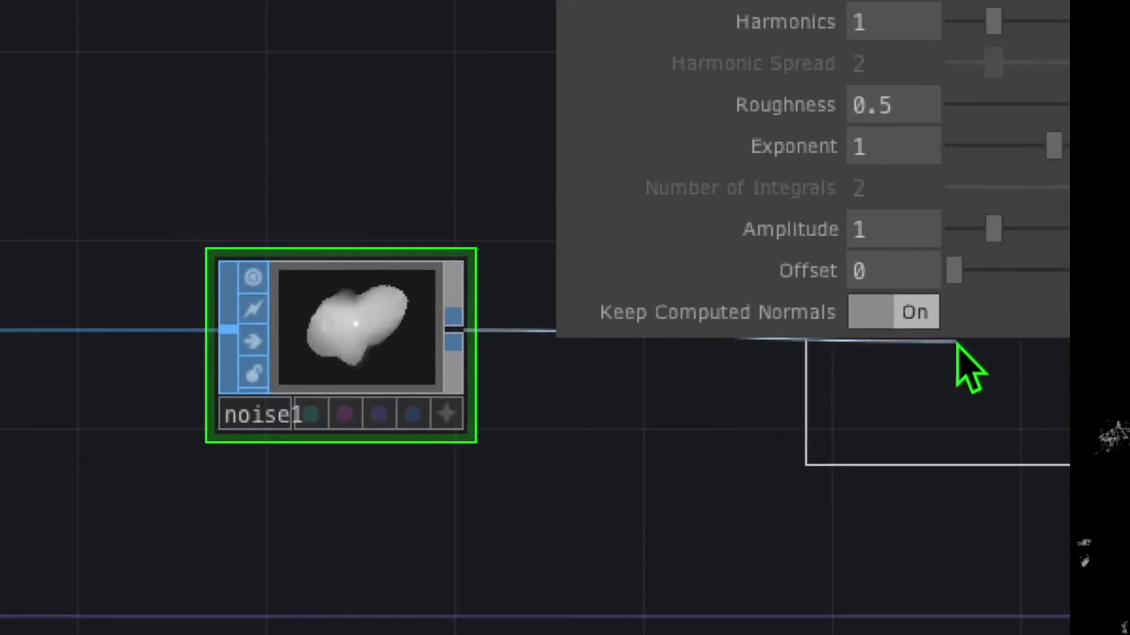
left_click(1041, 365)
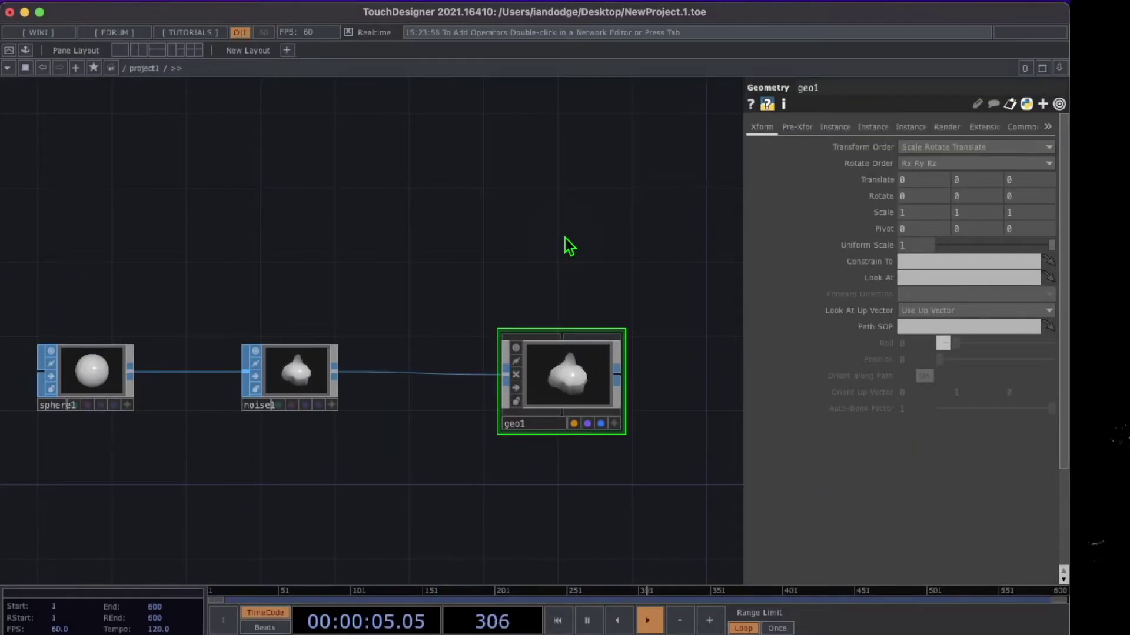
- Add a Camera COMP cam1 above geo1
key("Tab")
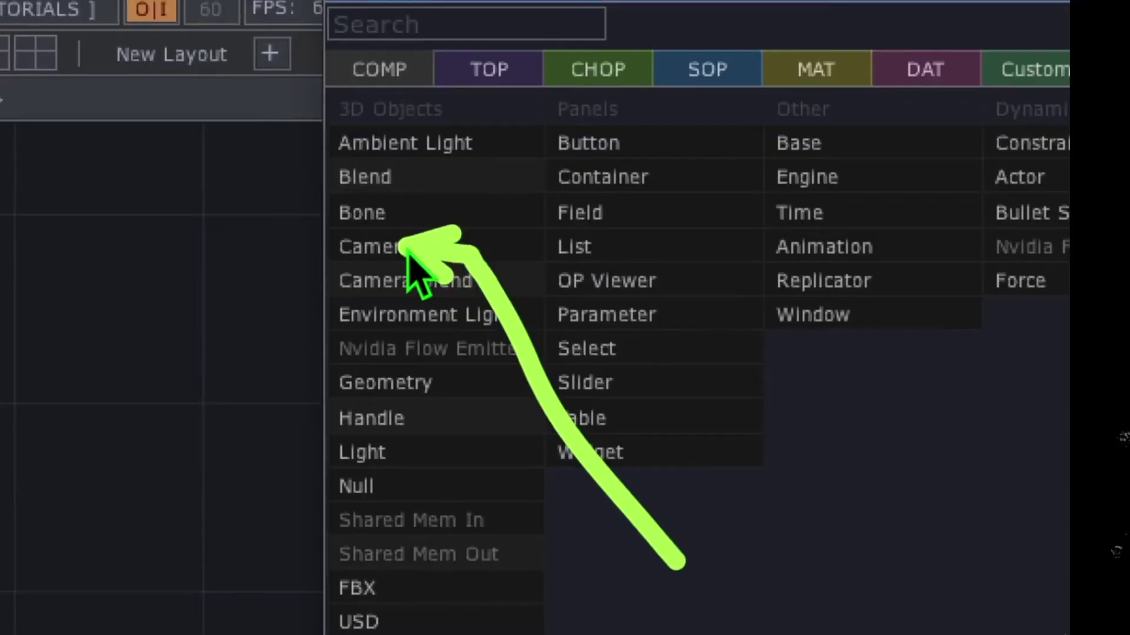
left_click(407, 248)
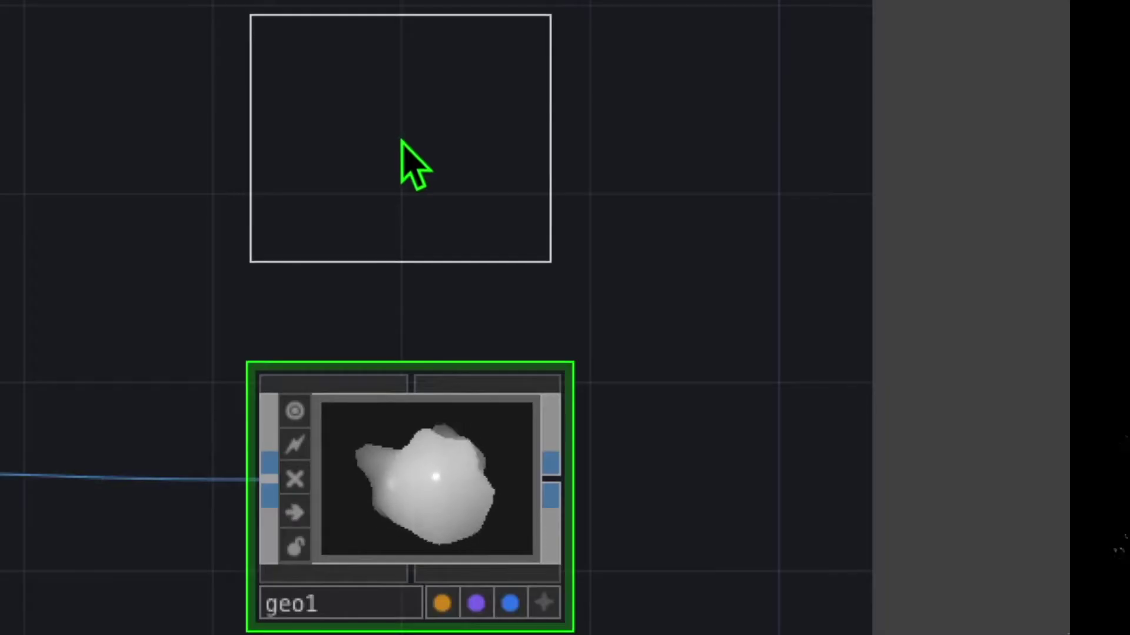
left_click(401, 137)
- Add a Light COMP light1 beside cam1
key("Tab")
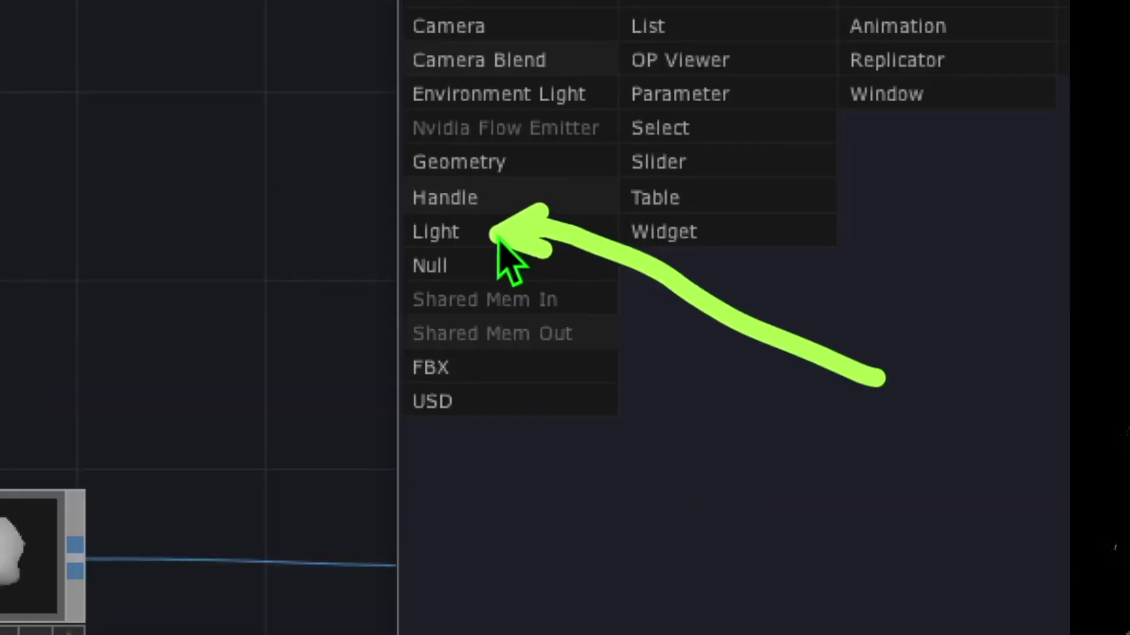
left_click(498, 235)
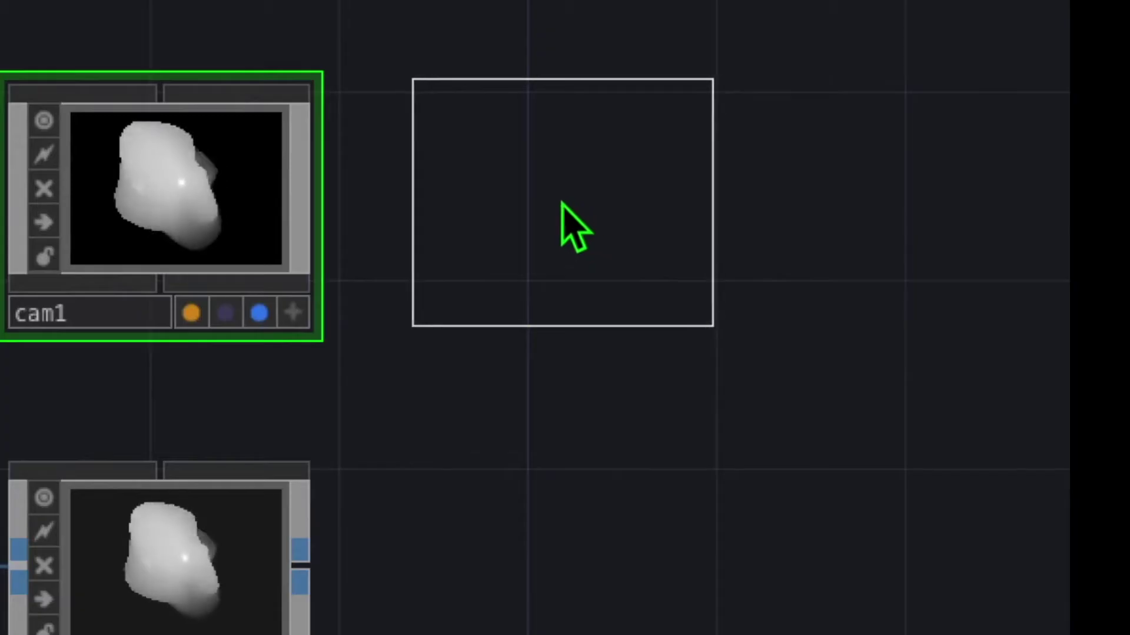
left_click(558, 204)
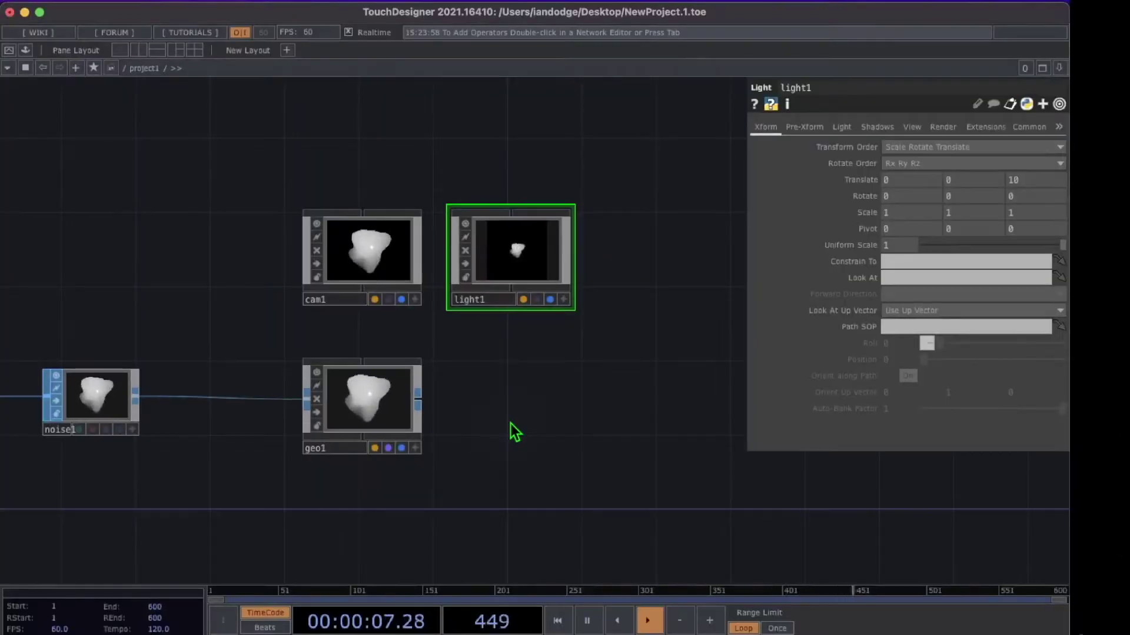
key("Tab")
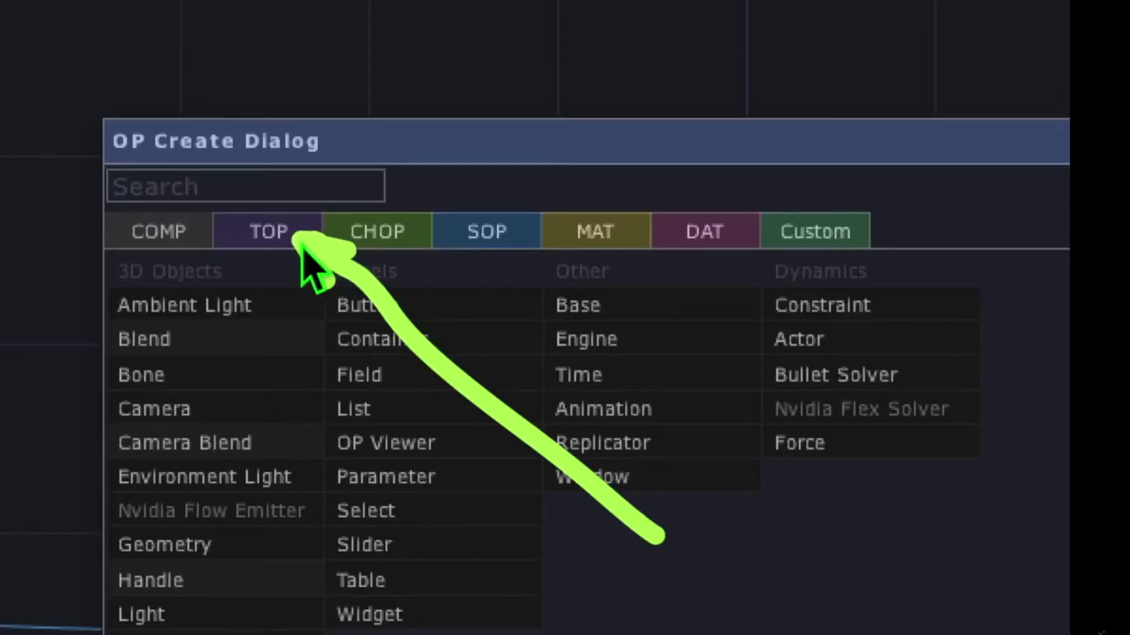
- Place a Render TOP render1 beside geo1 and show its output as the network background
left_click(297, 241)
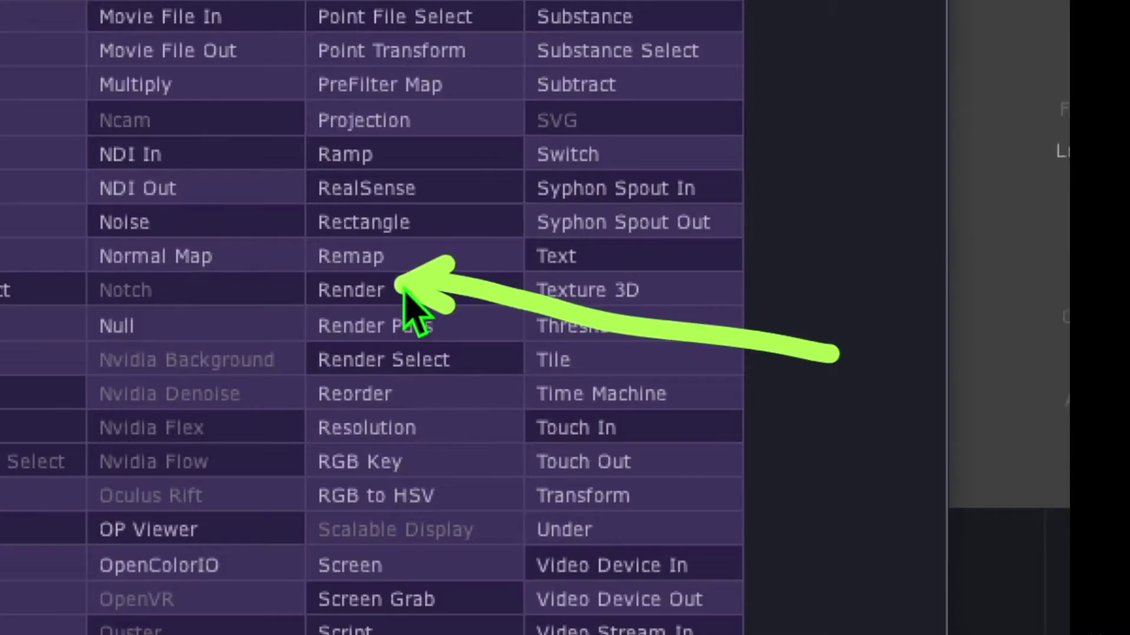
left_click(405, 292)
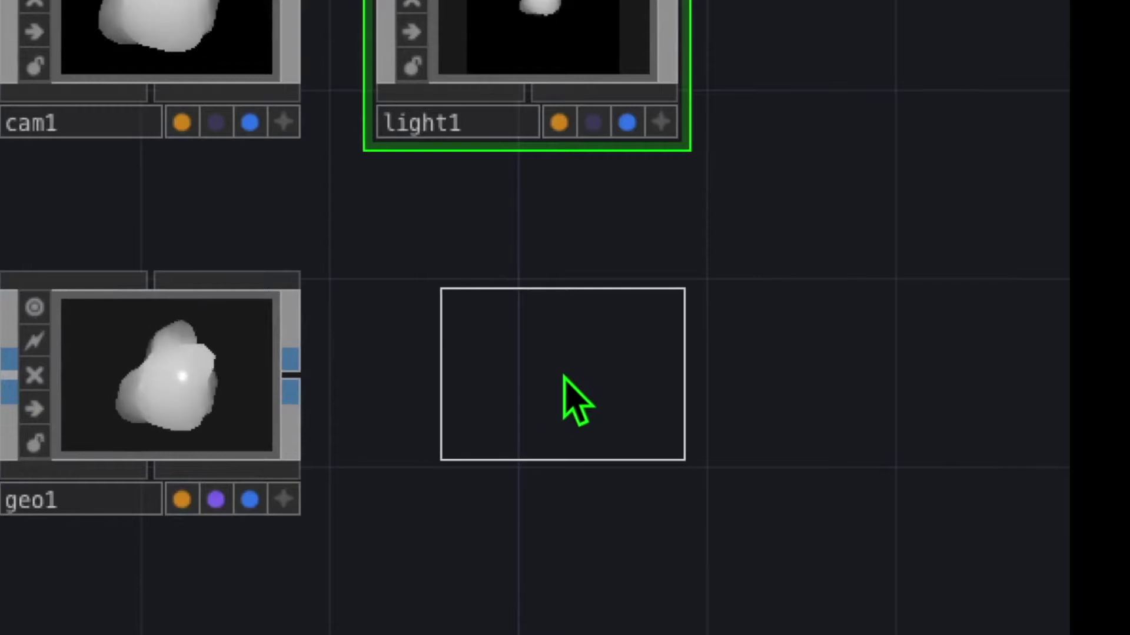
left_click(564, 377)
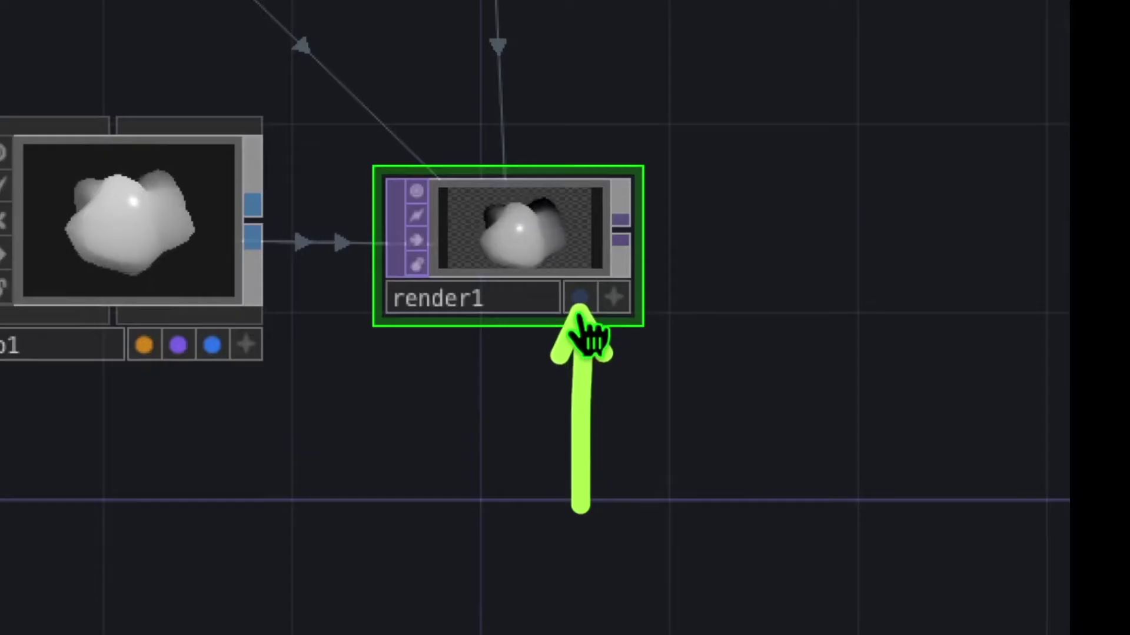
left_click(580, 297)
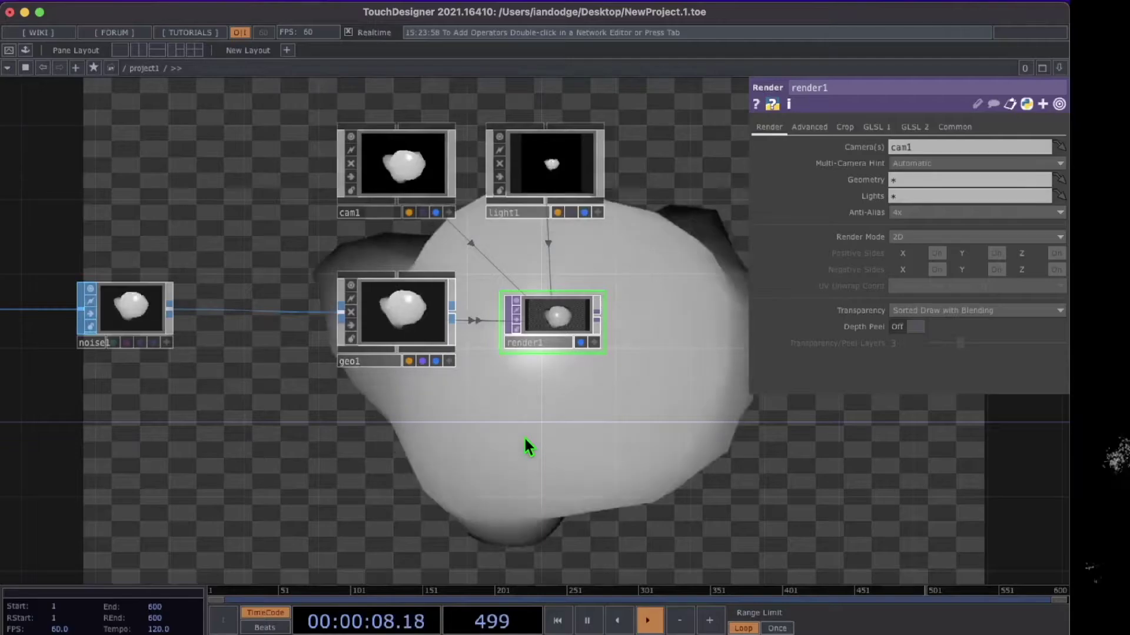
key("Tab")
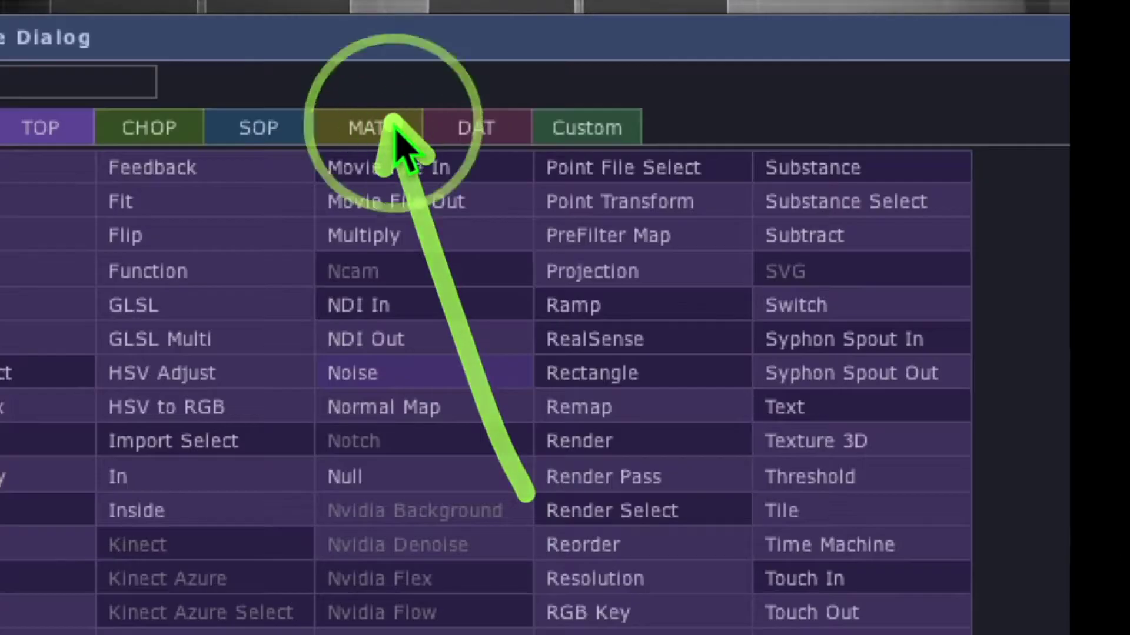
- Add a Phong MAT phong1 below render1
left_click(393, 125)
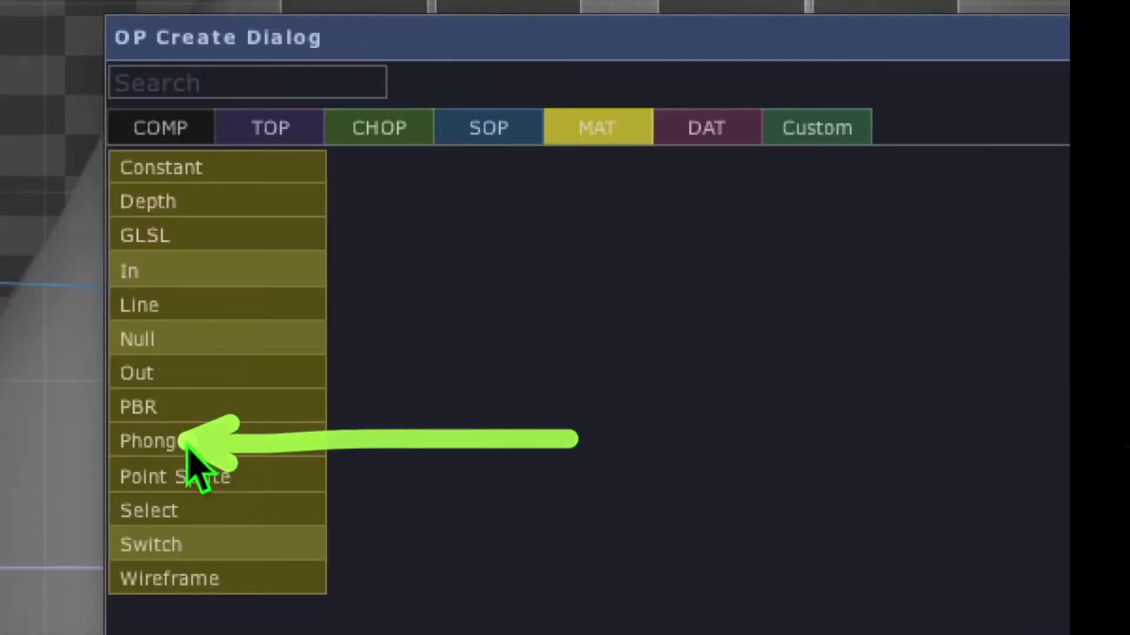
left_click(188, 449)
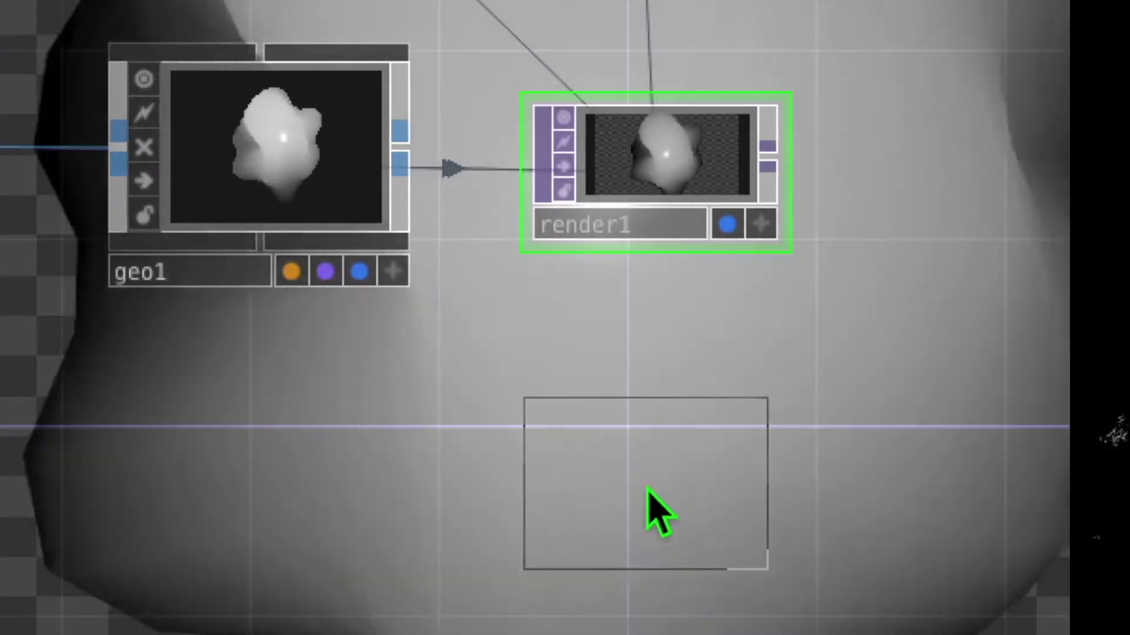
left_click(643, 489)
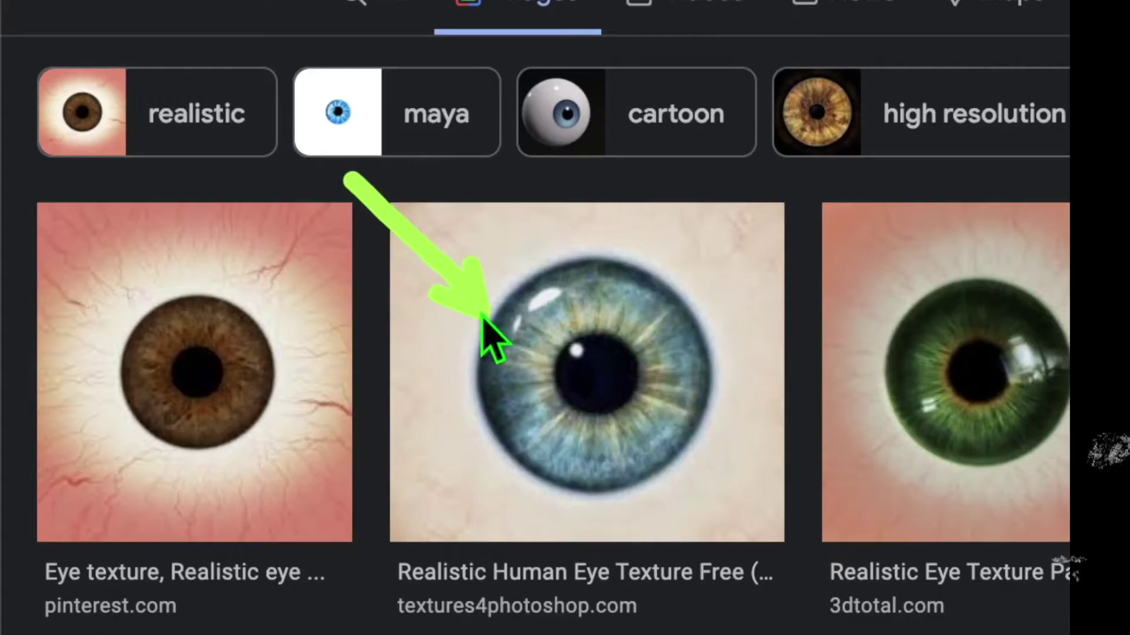
- Save the blue realistic human eye image from the eyeball texture results to Downloads
left_click(479, 310)
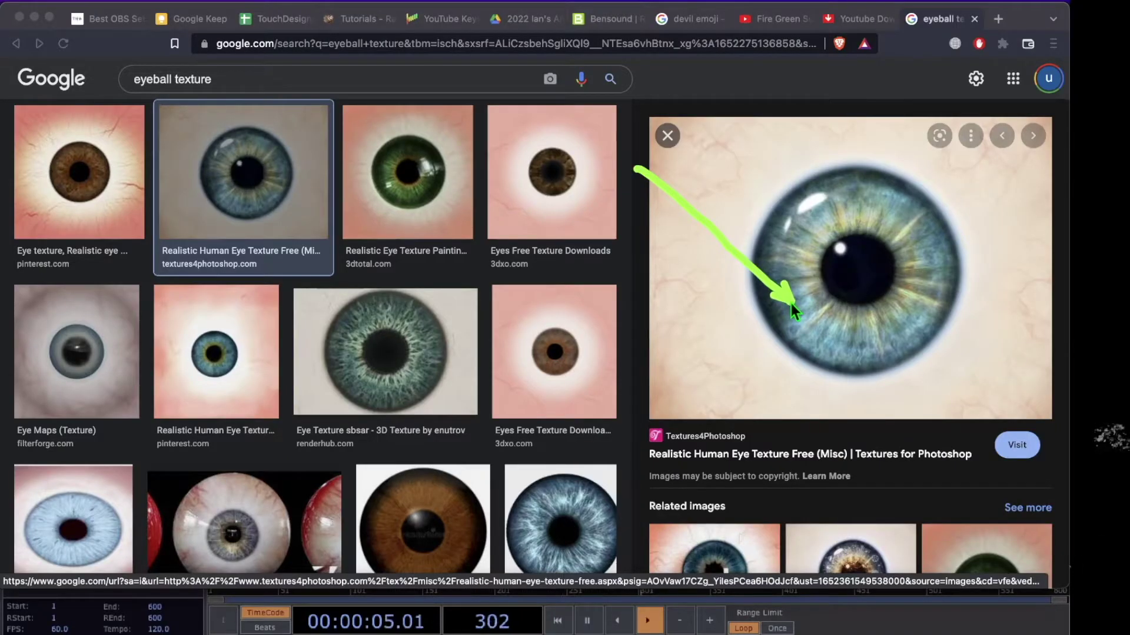
right_click(791, 303)
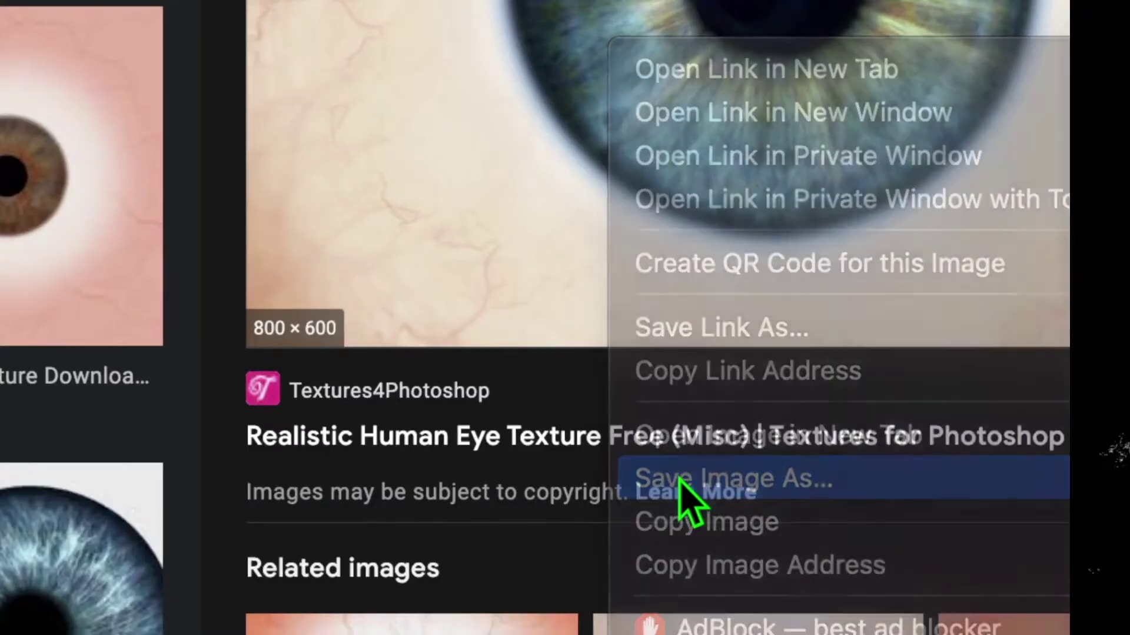
left_click(681, 480)
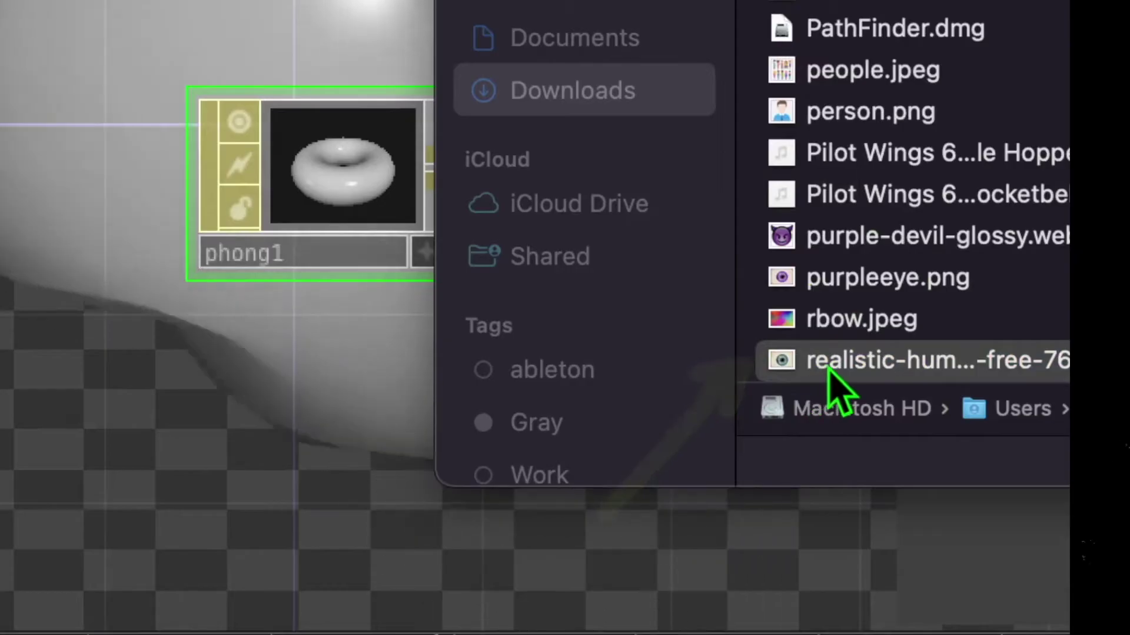
- Import the saved eye image as a texture node and set it as phong1's Color Map
left_click_drag(828, 368, 235, 488)
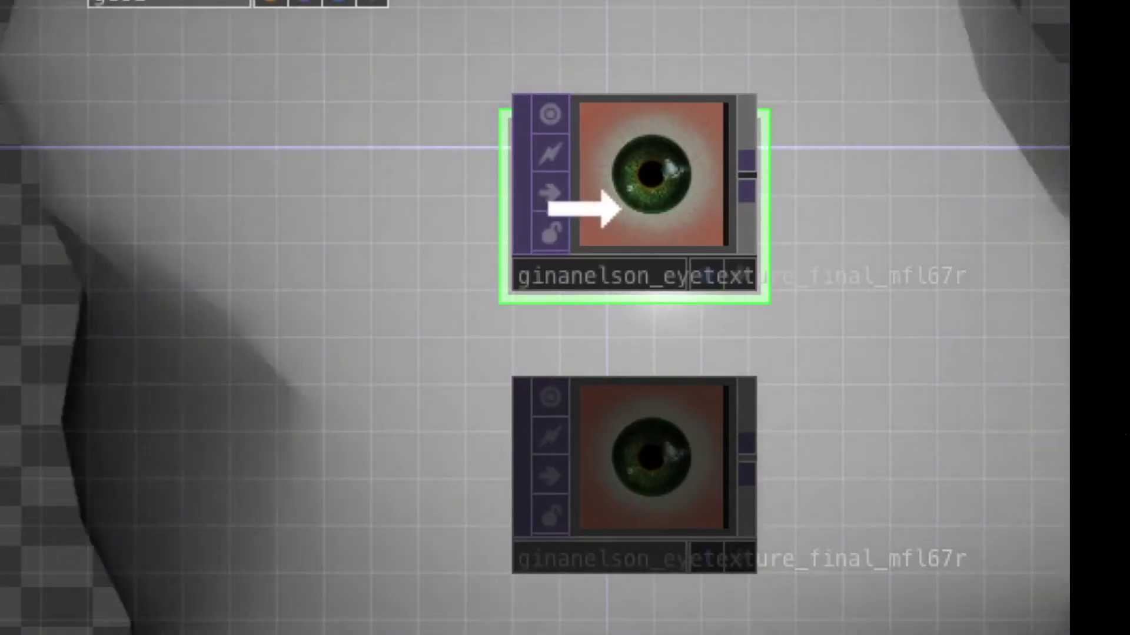
left_click_drag(473, 88, 471, 85)
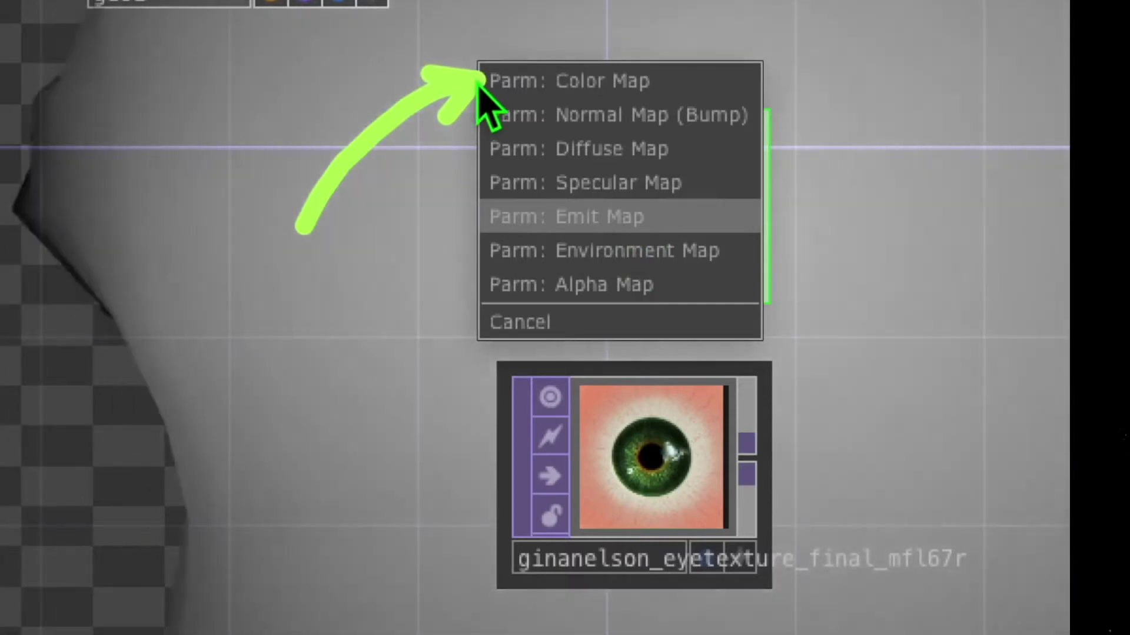
left_click(479, 85)
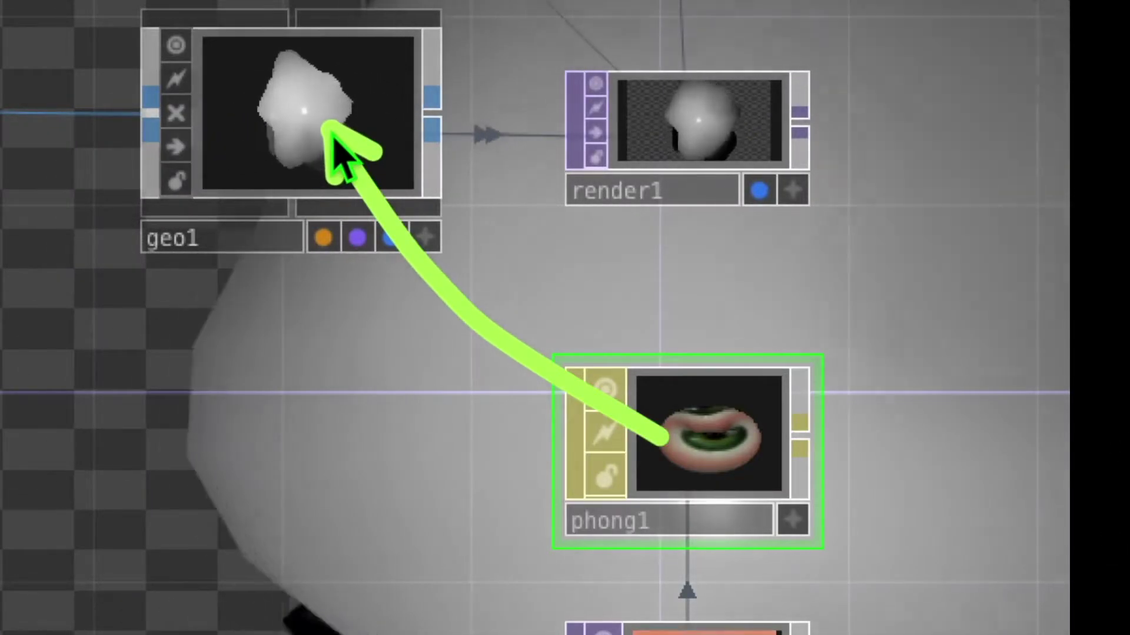
- Drop phong1 onto geo1 and assign it as geo1's Material
mouse_move(706, 435)
left_mouse_down()
mouse_move(329, 153)
mouse_move(334, 66)
left_mouse_up()
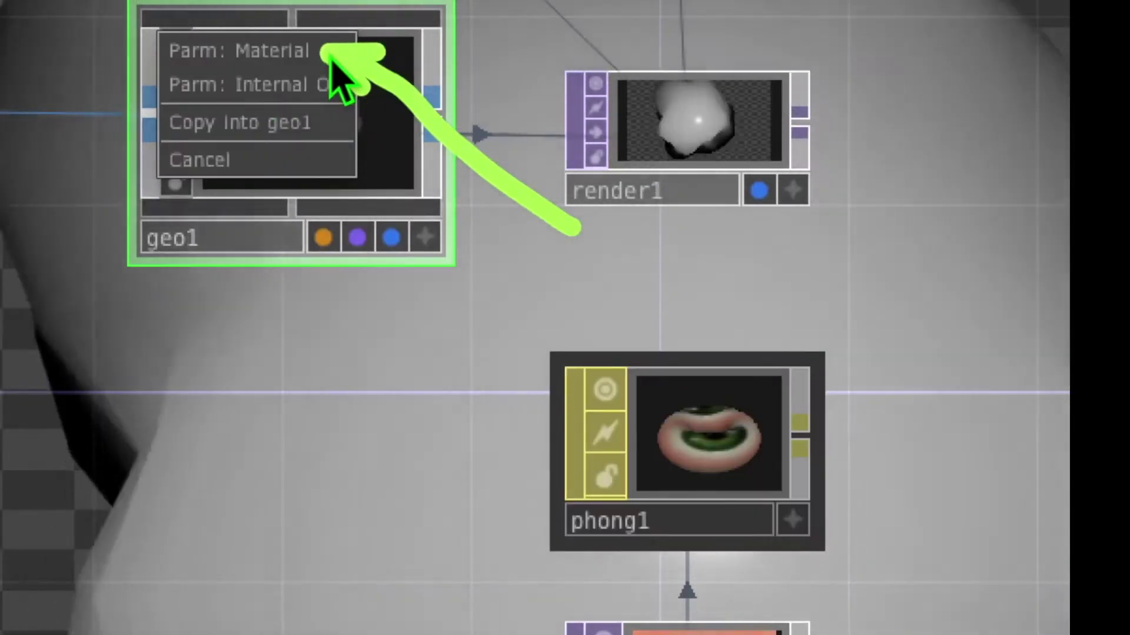
left_click(333, 55)
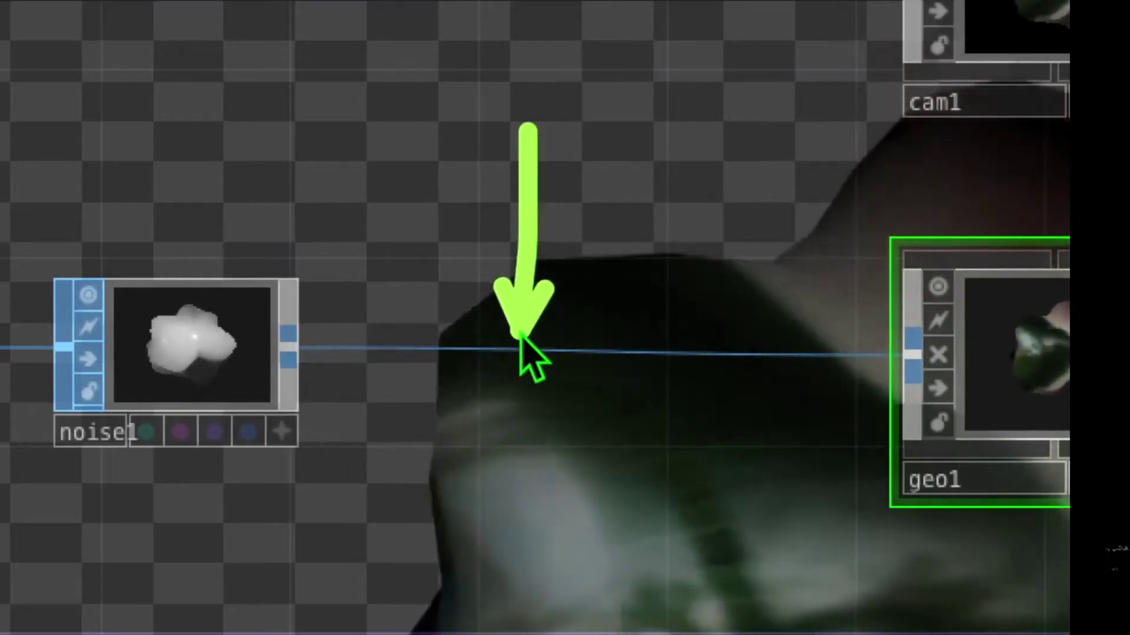
- Insert a Texture SOP texture1 on the noise1-to-geo1 wire
right_click(522, 340)
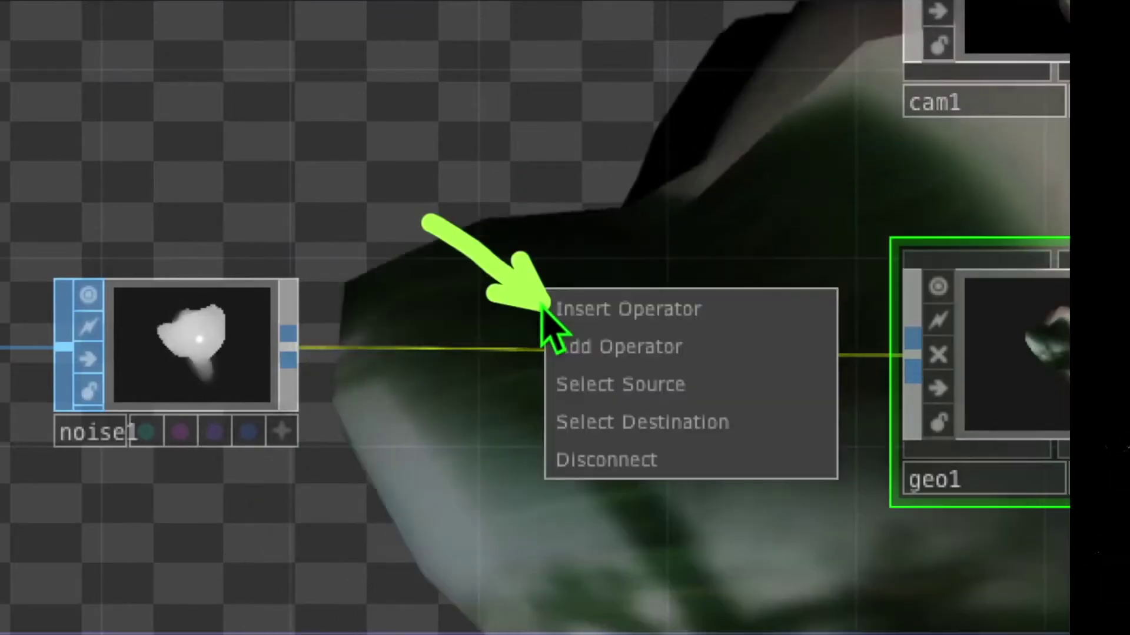
left_click(565, 309)
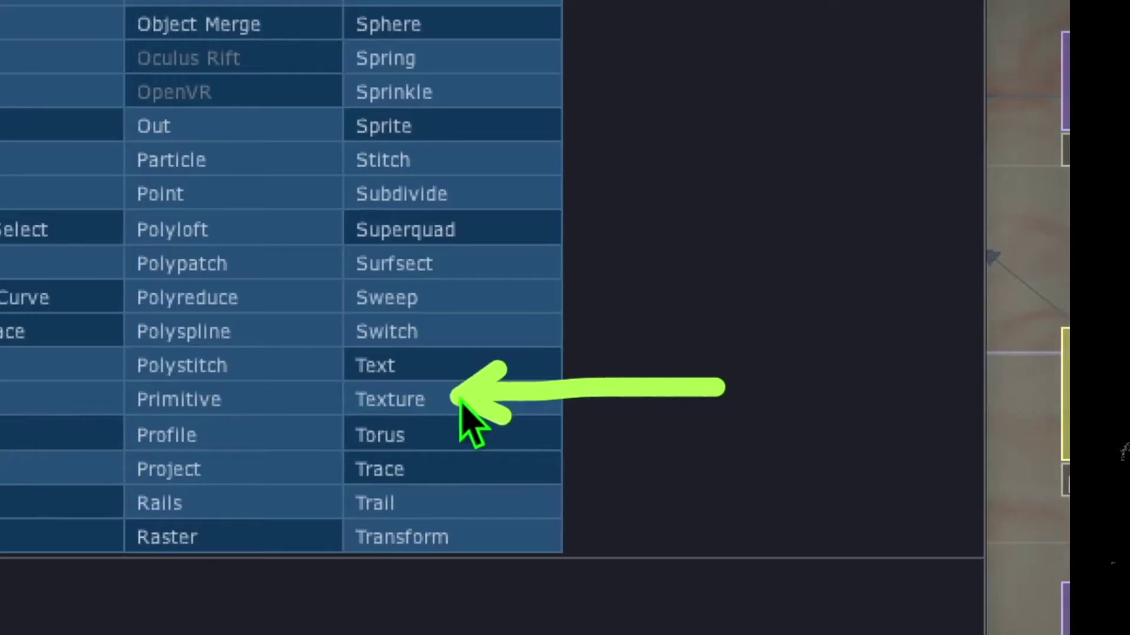
left_click(462, 405)
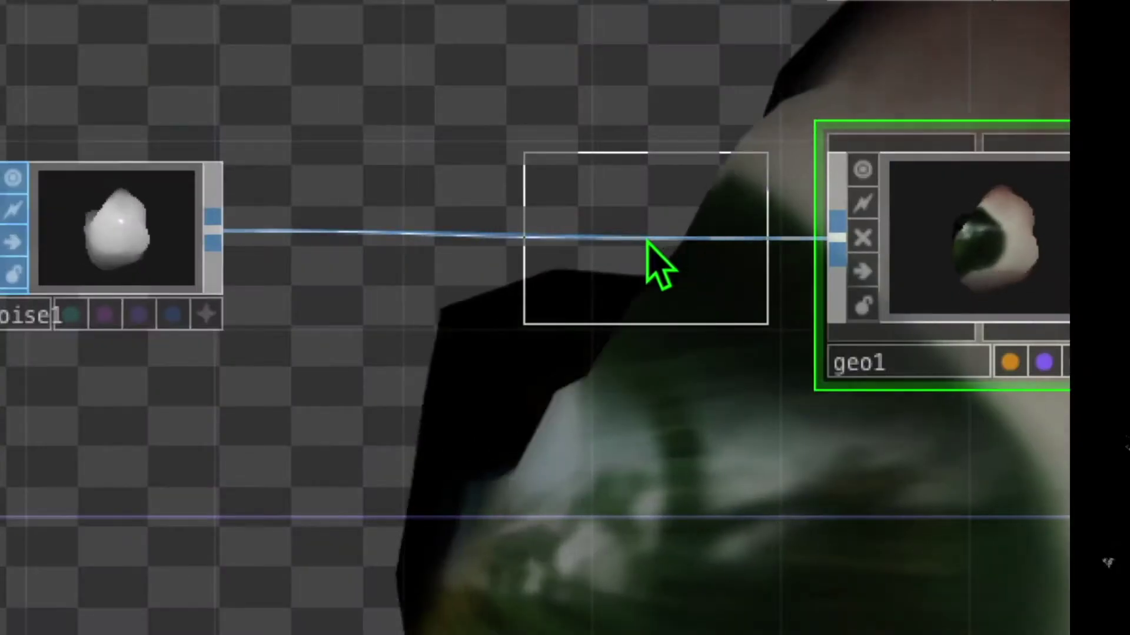
left_click(648, 245)
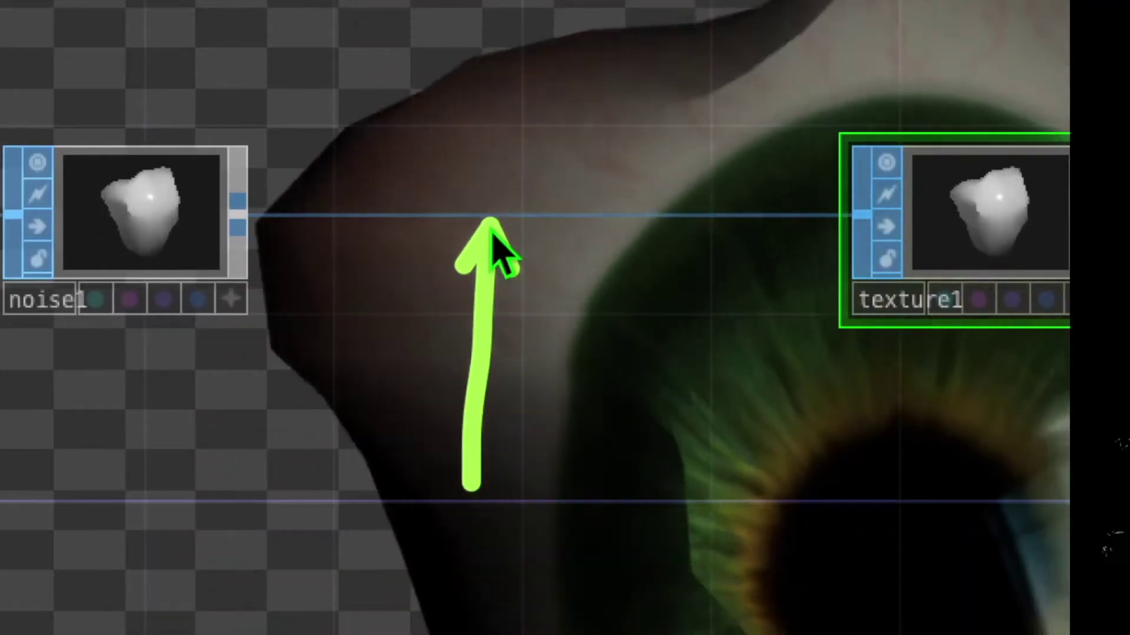
- Insert an Attribute Create SOP between noise1 and texture1 with Compute Normals on
left_click(515, 217)
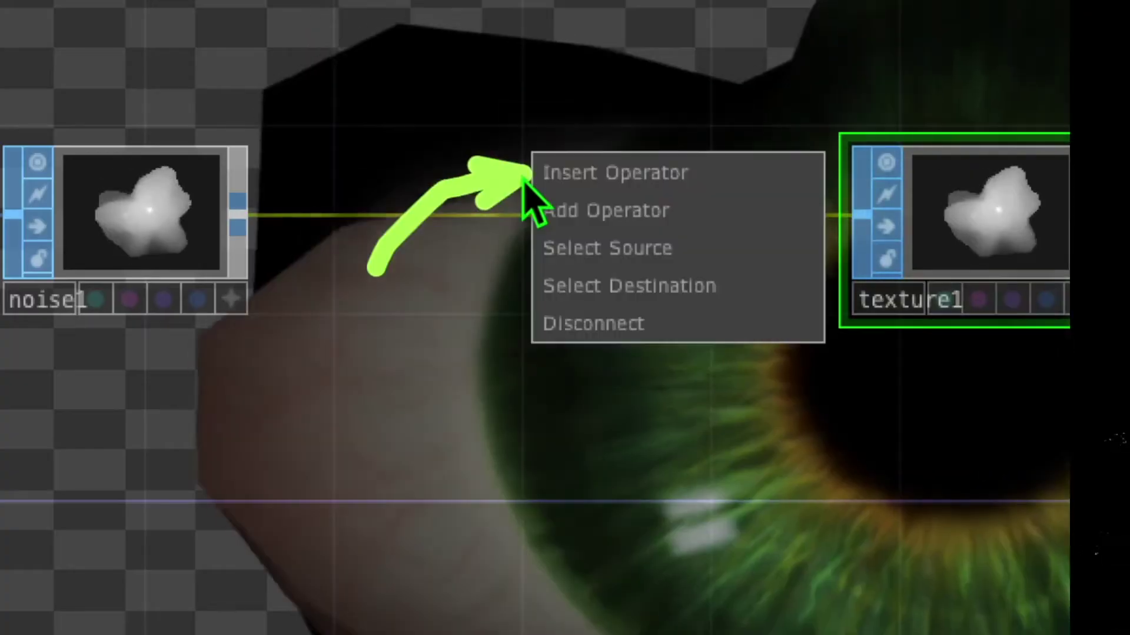
right_click(518, 215)
left_click(549, 172)
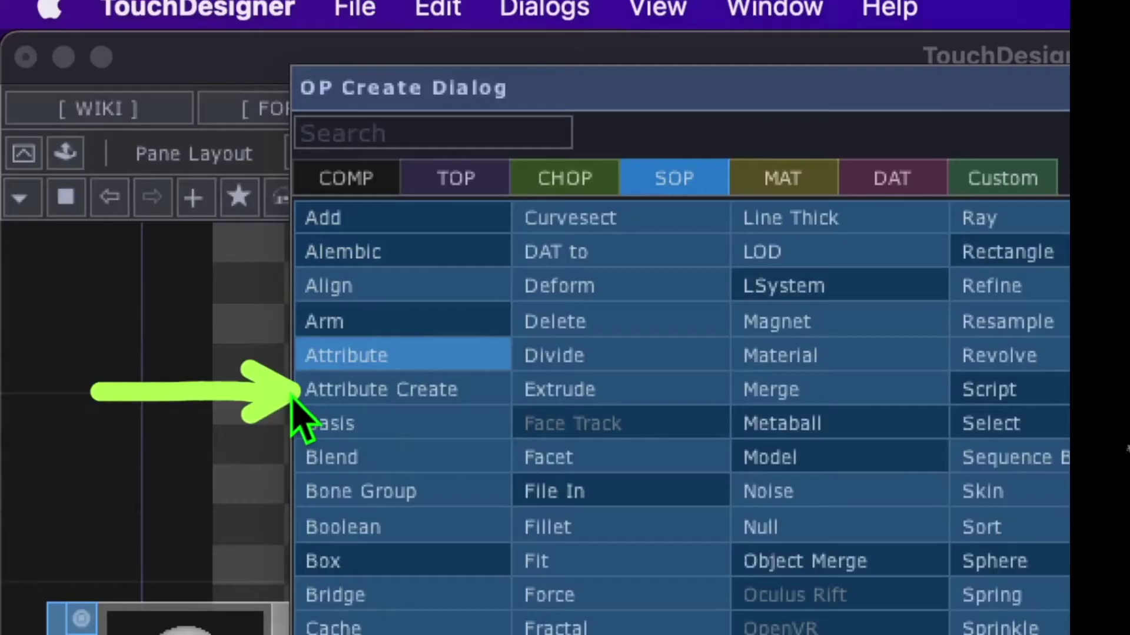
left_click(326, 391)
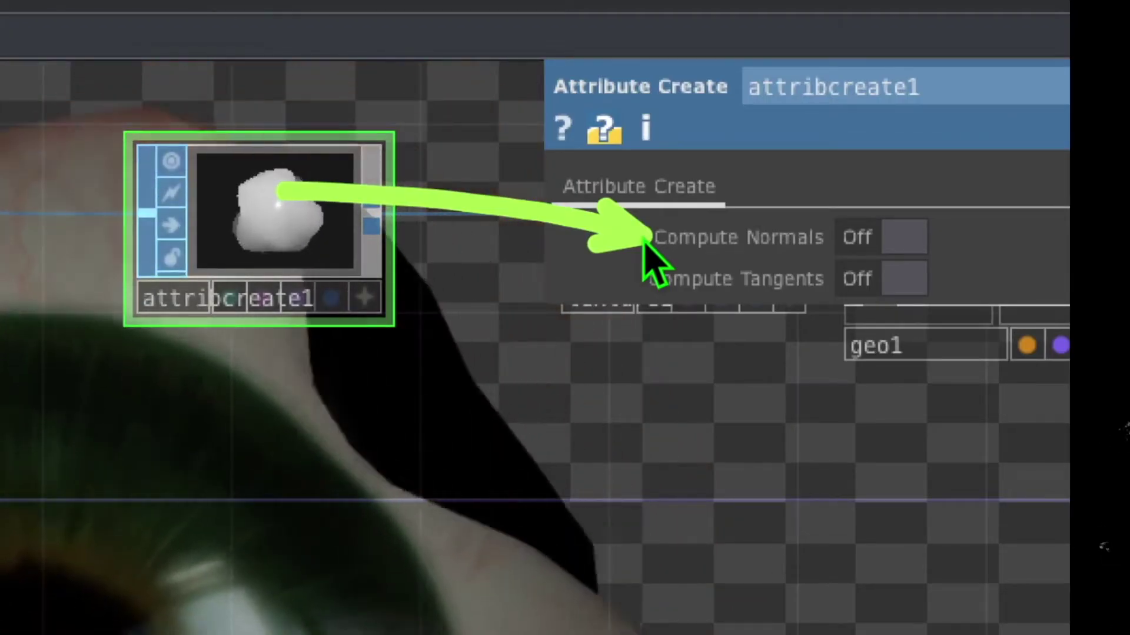
left_click(904, 237)
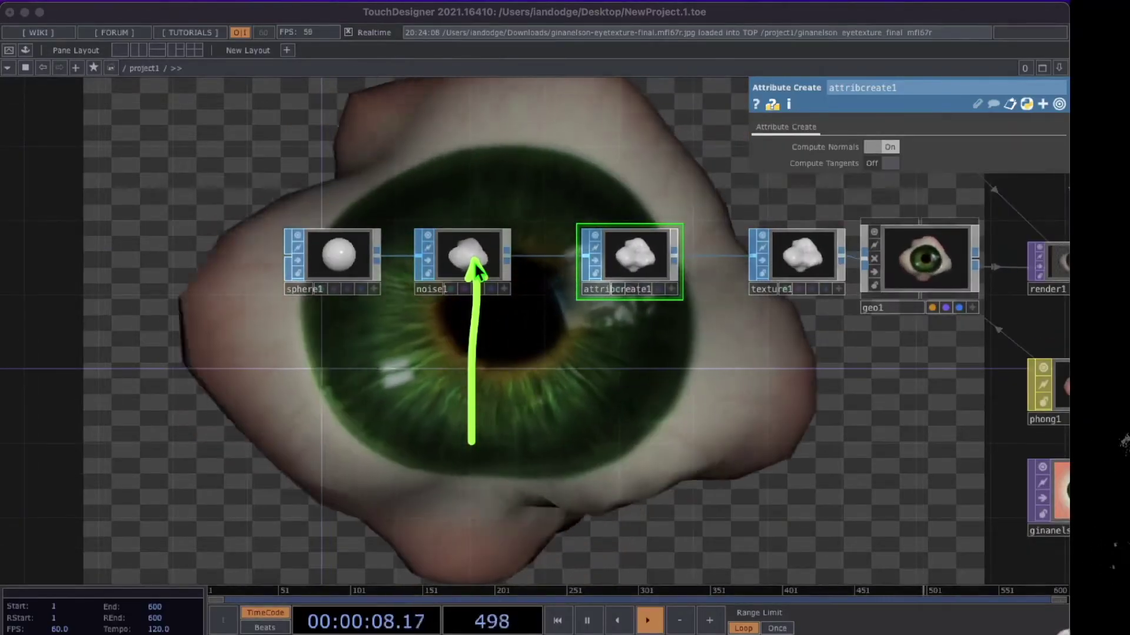
- Raise noise1's Period to about 1.57 for a broader, smoother deformation
left_click(471, 259)
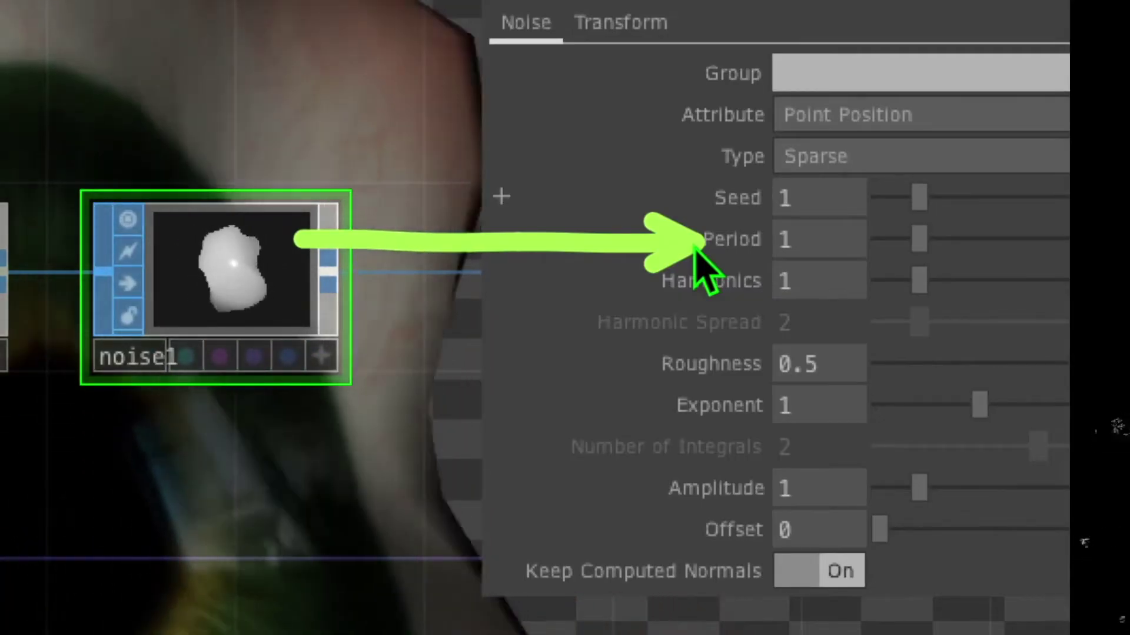
left_click_drag(919, 238, 938, 243)
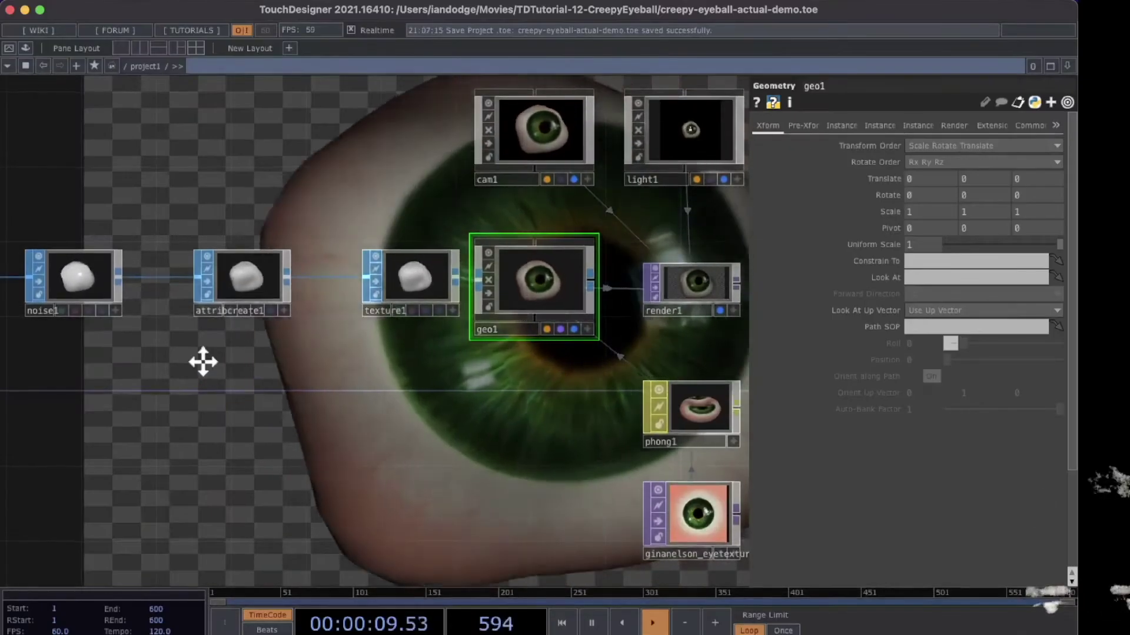
left_click_drag(203, 362, 406, 365)
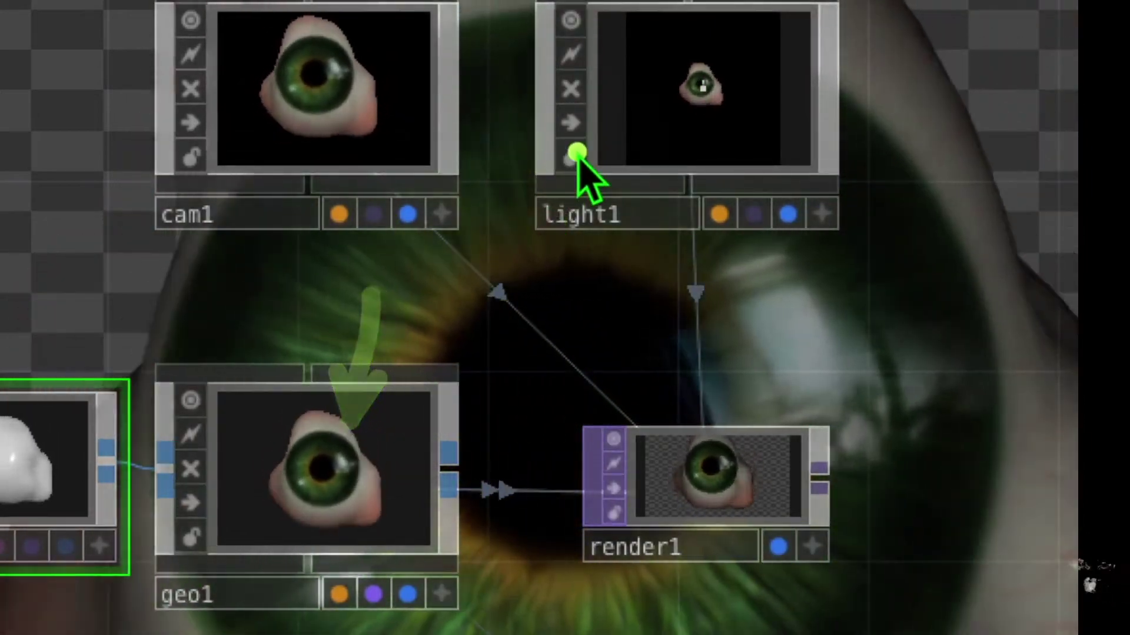
- Set geo1's uniform scale to 0.596 and drive its Rotate Y with absTime.frame/5
left_click_drag(577, 155, 412, 400)
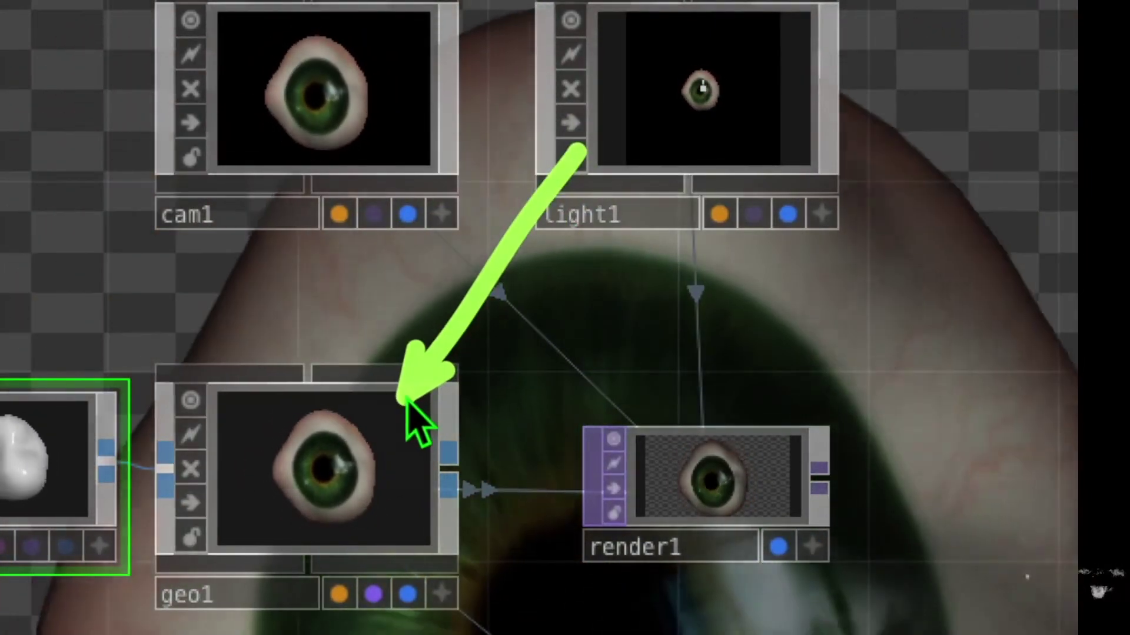
left_click_drag(627, 250, 675, 478)
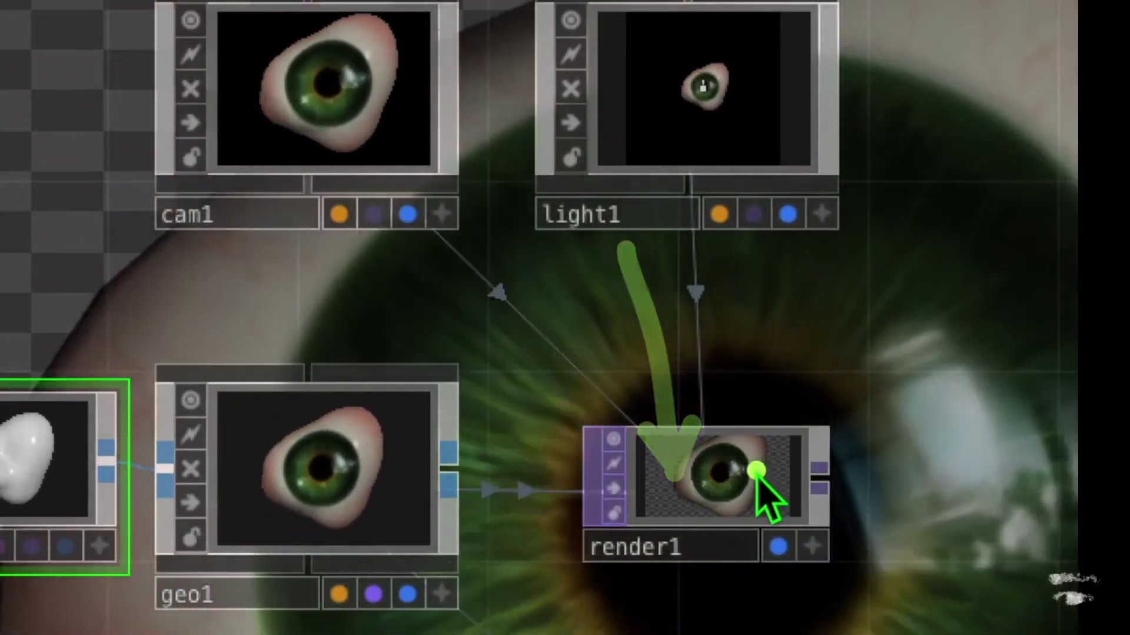
left_click_drag(757, 474, 953, 477)
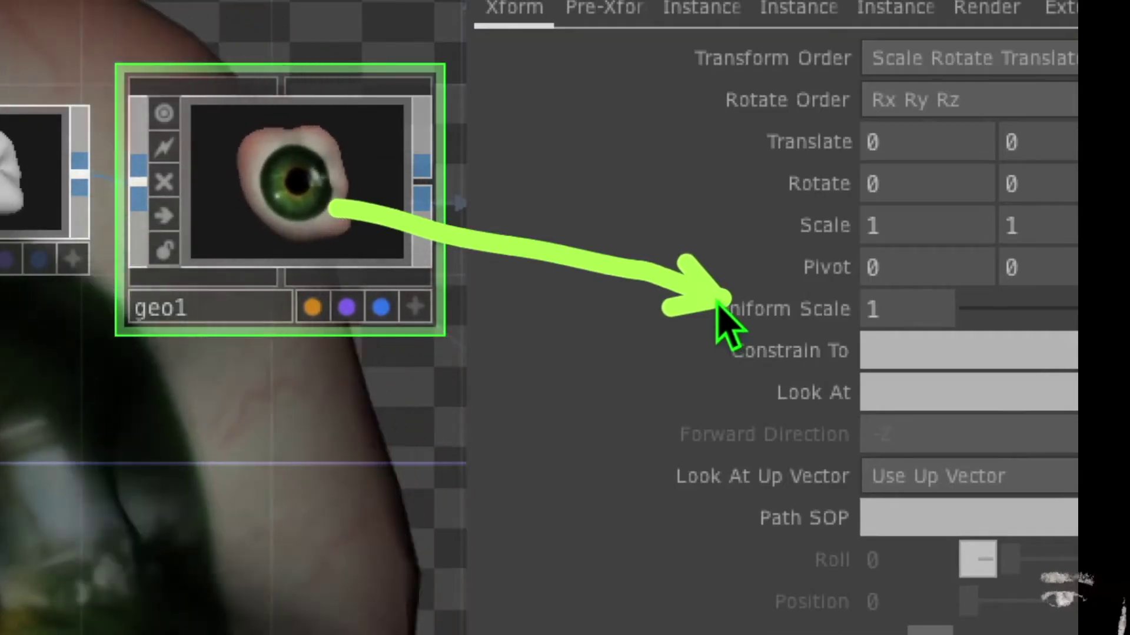
left_click_drag(1085, 308, 974, 306)
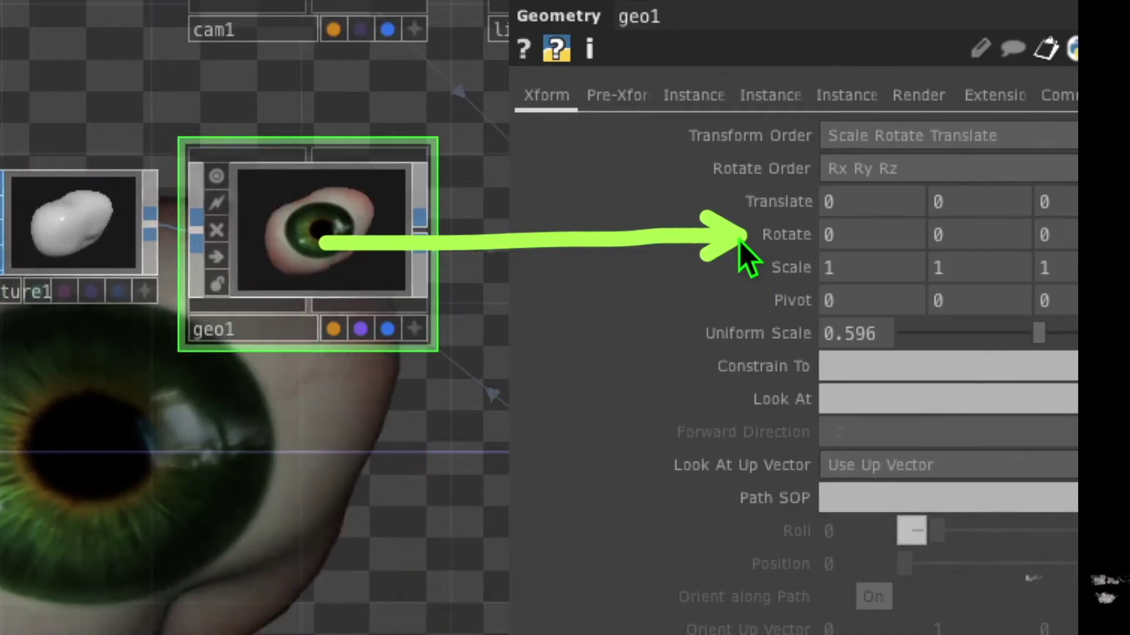
left_click(944, 236)
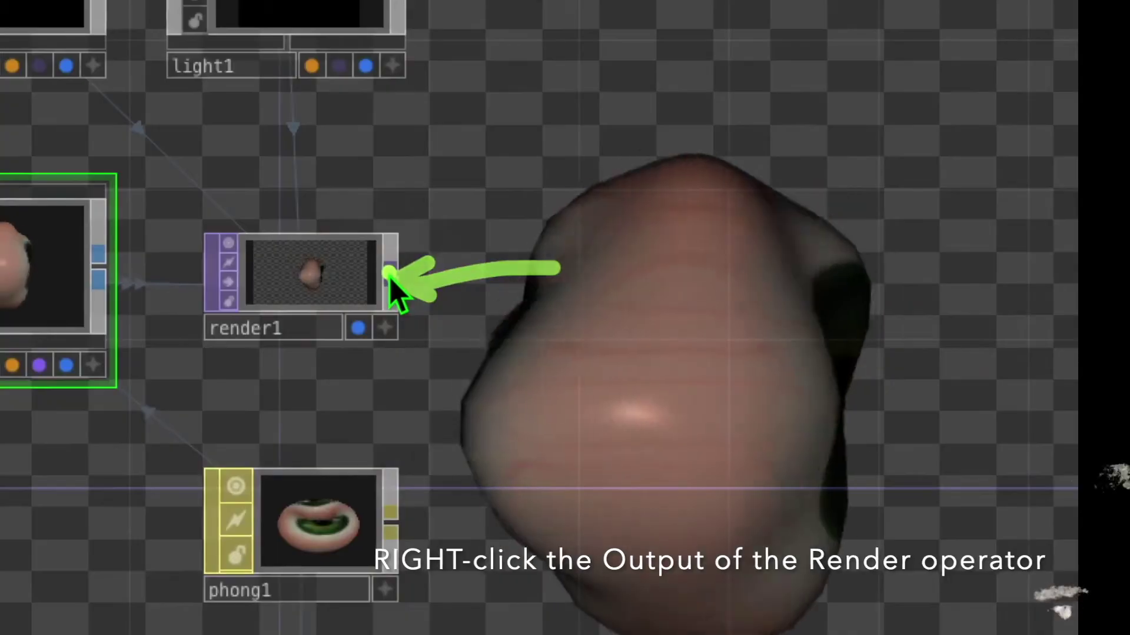
- Add a Transform TOP, transform1, after render1's output
right_click(390, 277)
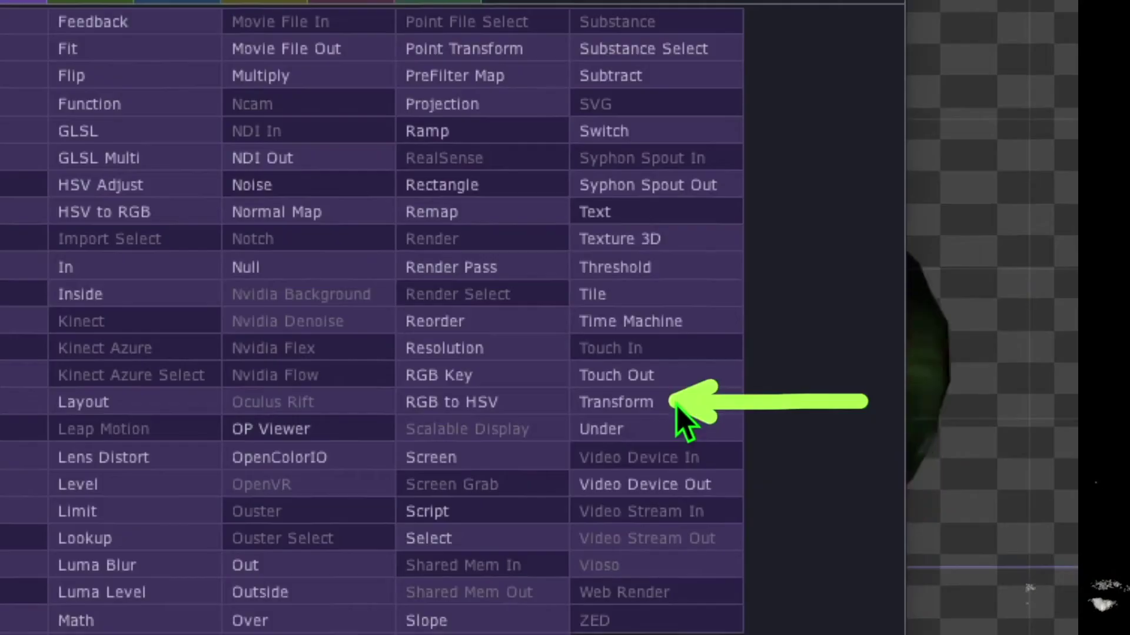
left_click(659, 403)
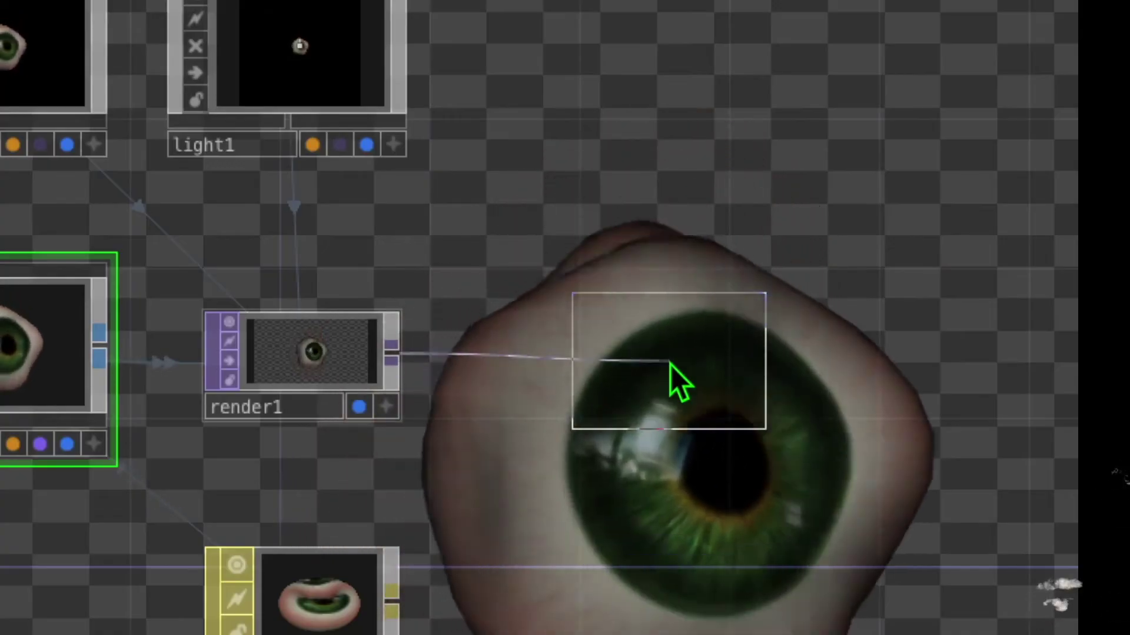
left_click(676, 368)
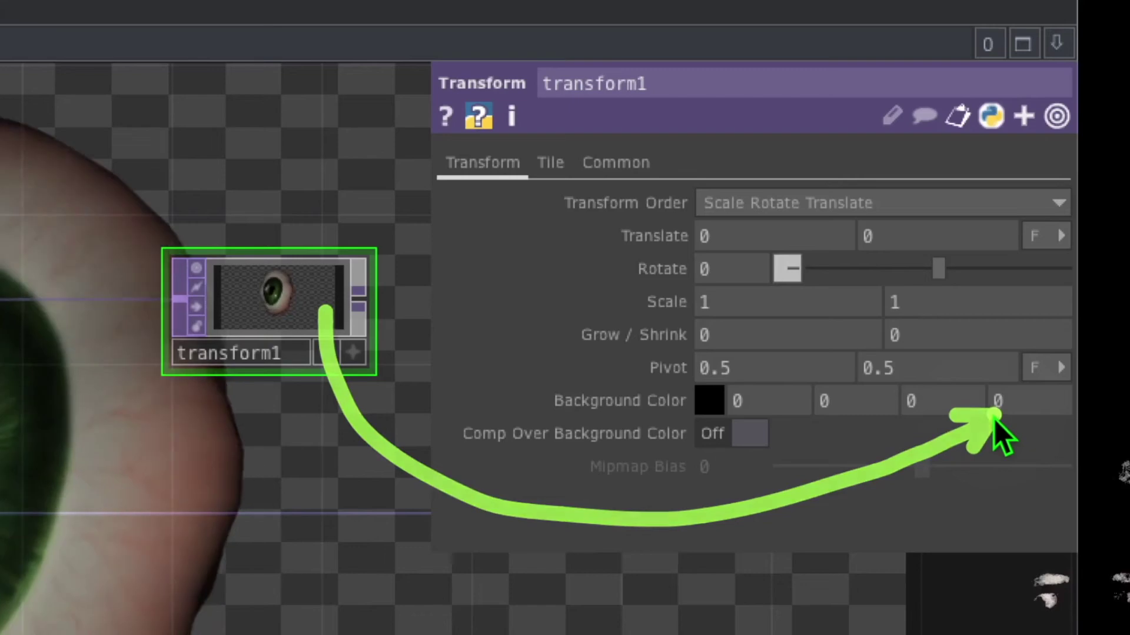
- Set transform1's background alpha to 1 and display transform1 instead of render1
left_click(1016, 408)
type("1")
key("Return")
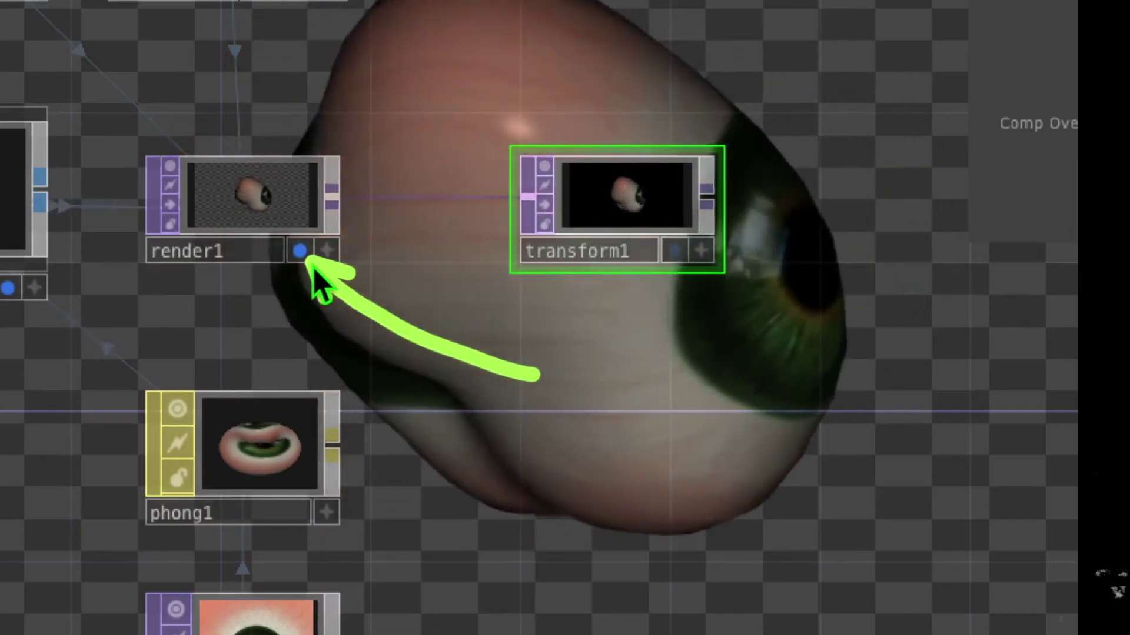
left_click(300, 252)
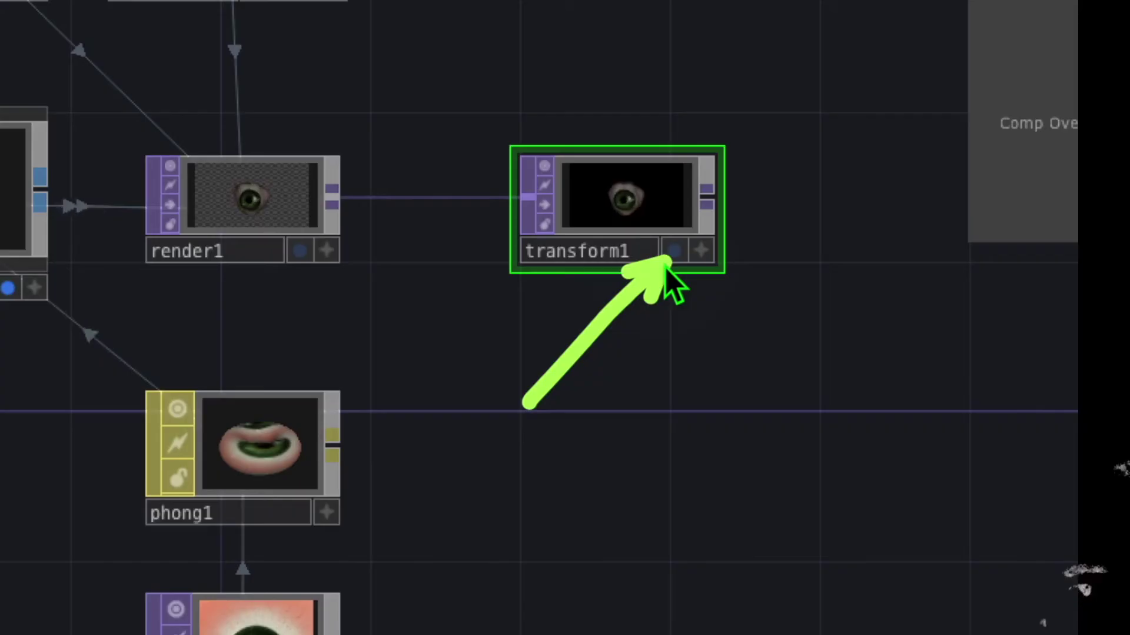
left_click(673, 252)
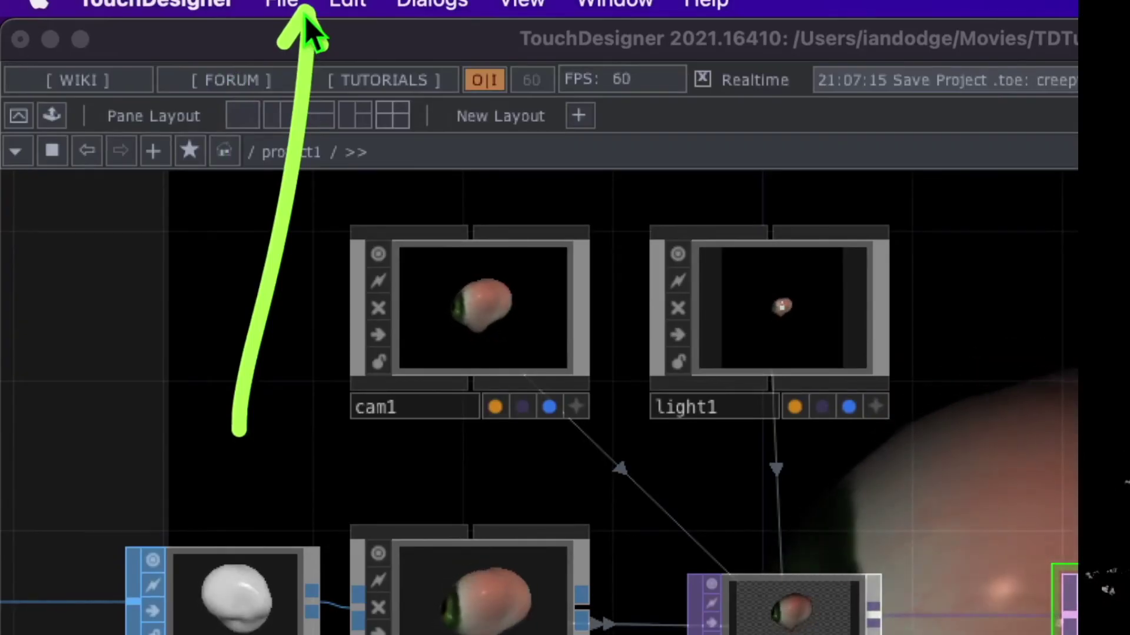
- Open the Export Movie dialog and try assigning transform1 as the TOP Video source
left_click(305, 15)
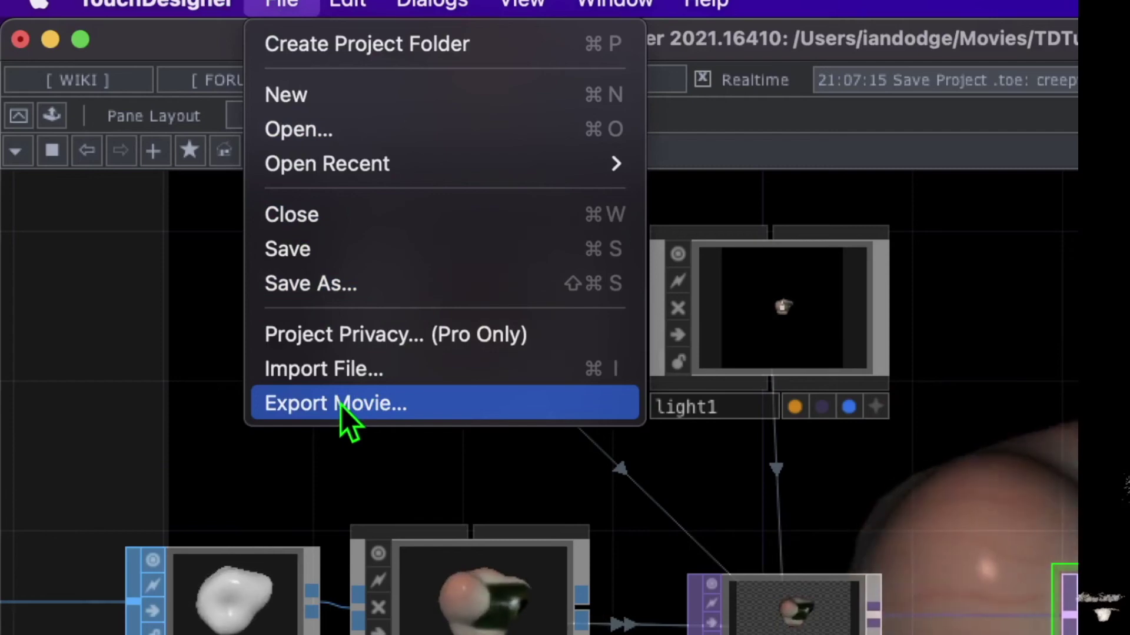
left_click(344, 406)
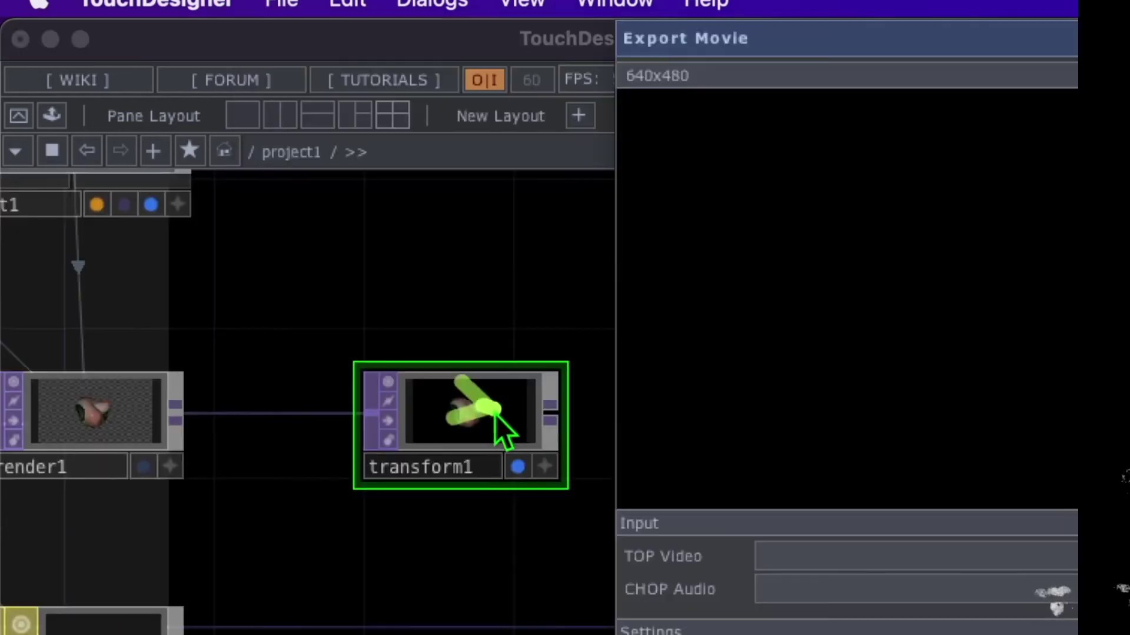
left_click_drag(496, 415, 605, 458)
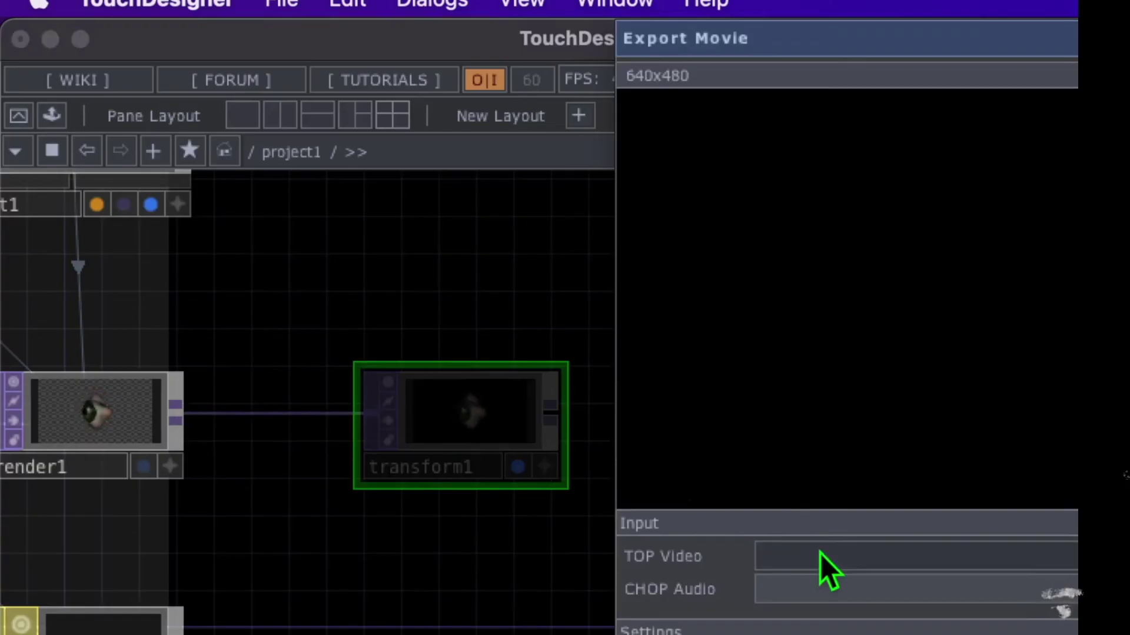
left_click_drag(821, 555, 821, 554)
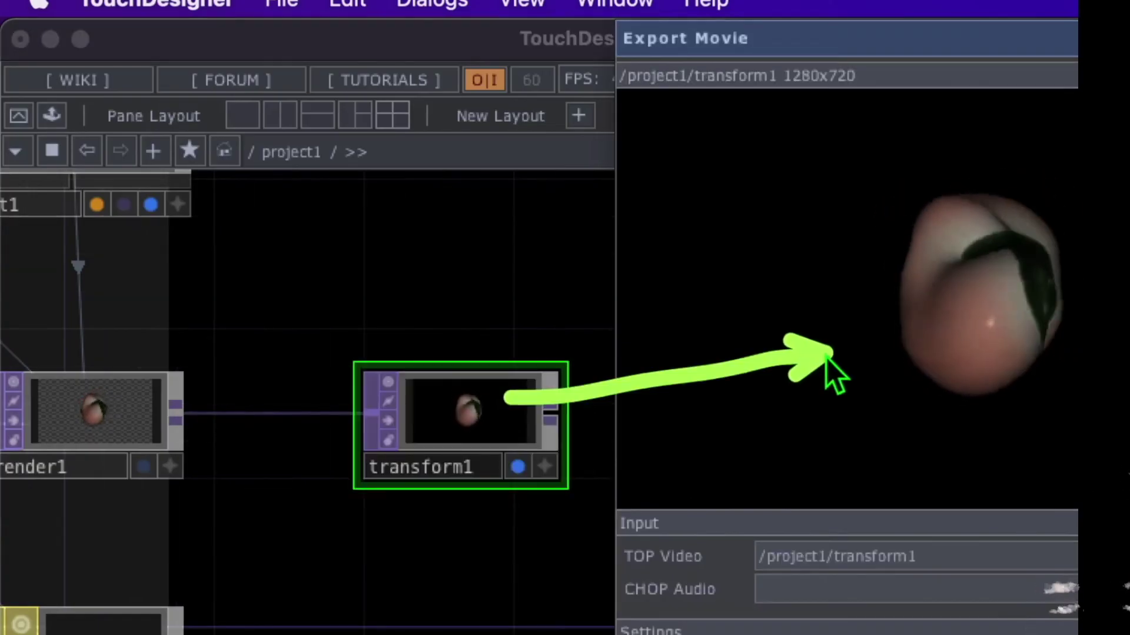